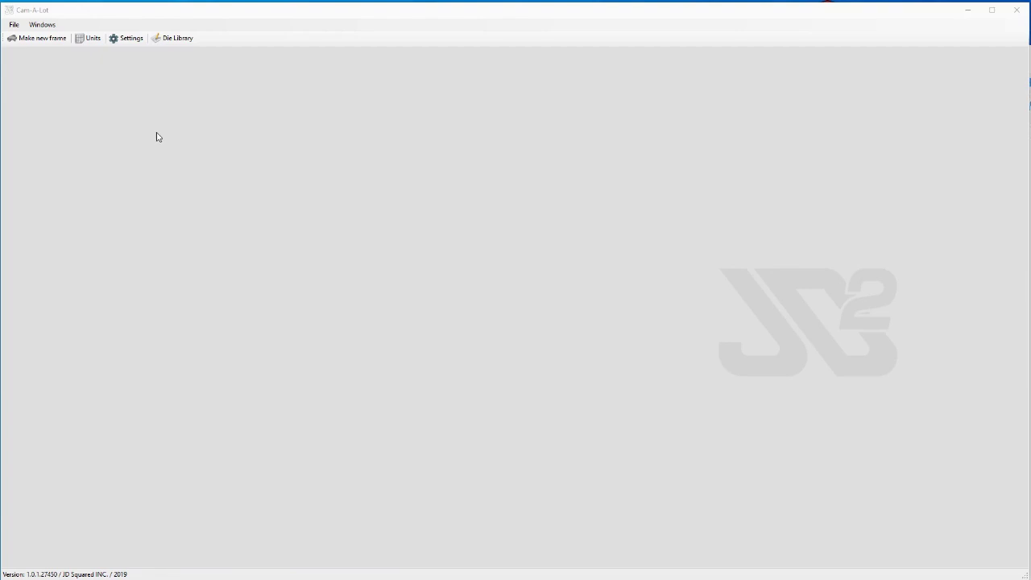
# Import Simple_Rollbar.stp from the Test Pieces folder and accept feature detection
pyautogui.click(16, 26)
pyautogui.click(15, 26)
pyautogui.click(29, 35)
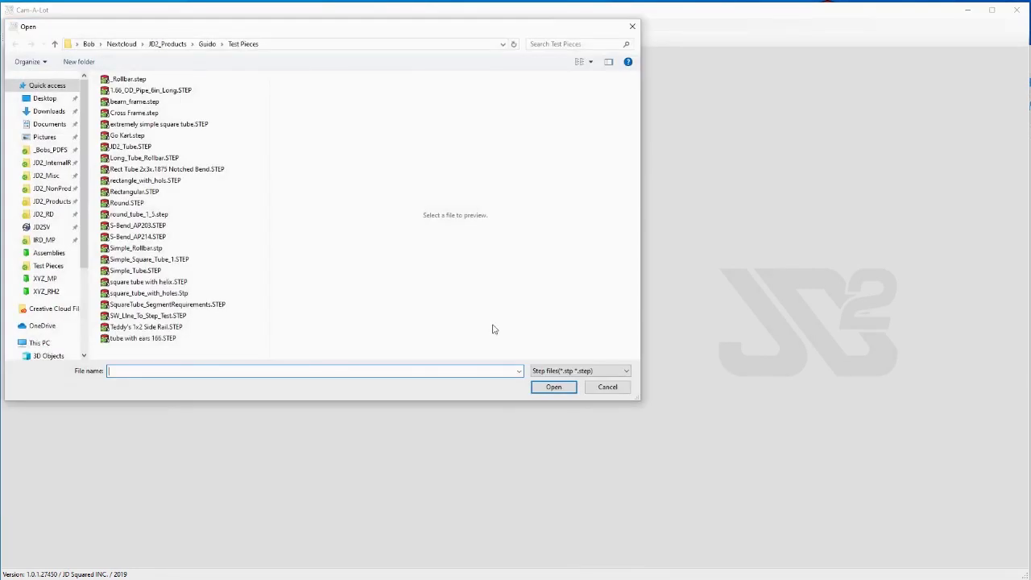
pyautogui.click(156, 250)
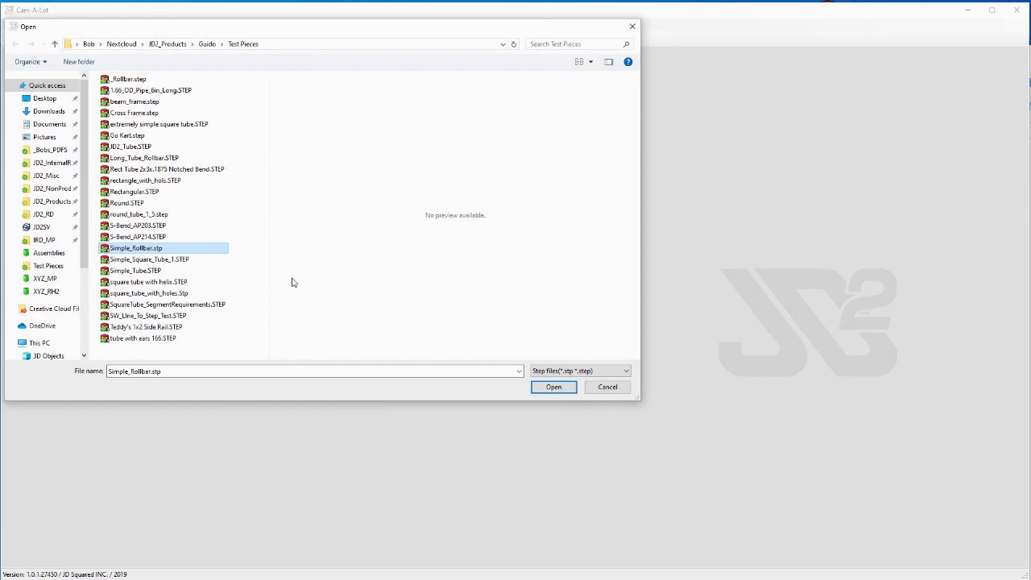
pyautogui.click(543, 390)
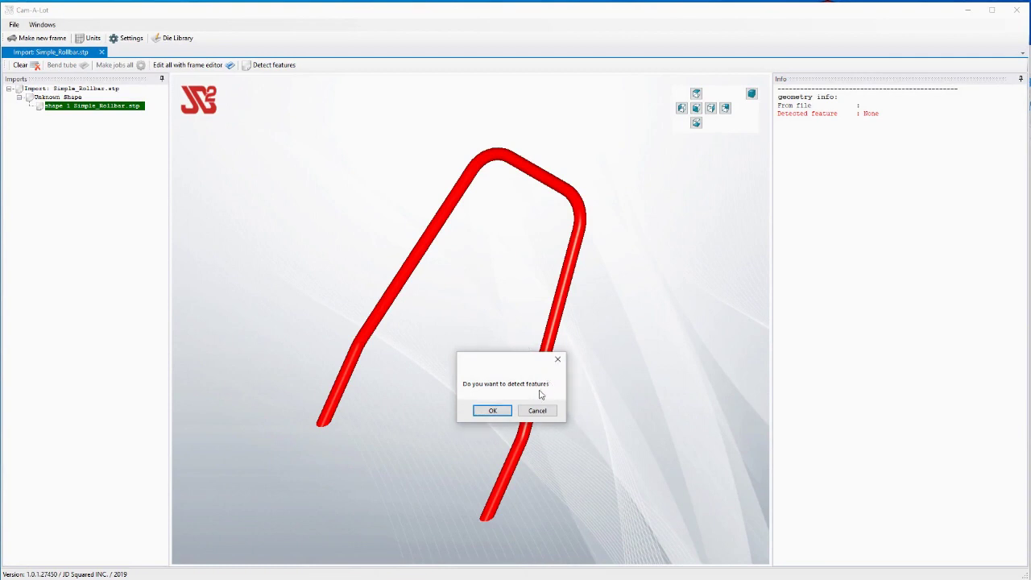
pyautogui.click(493, 411)
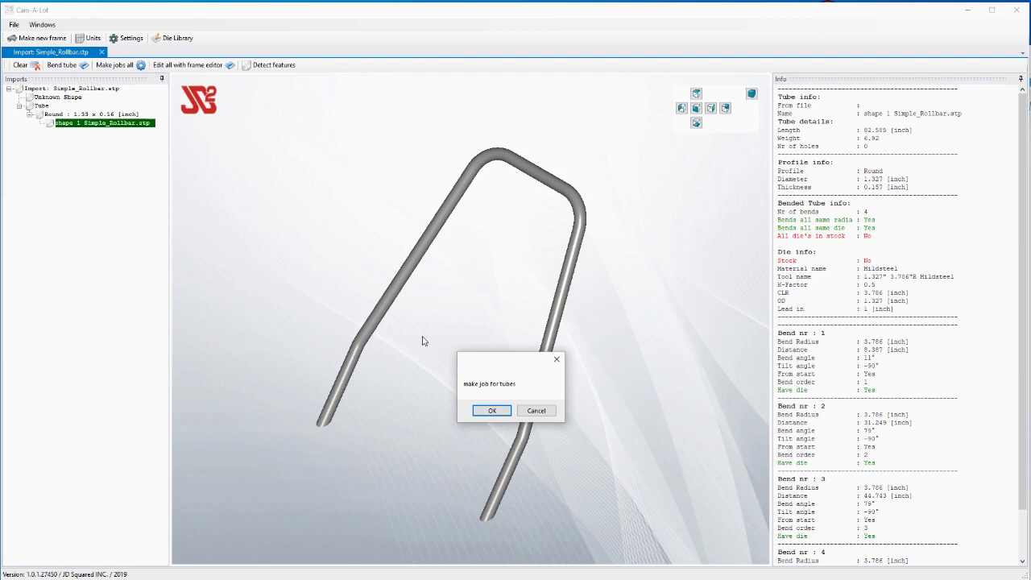
# Decline the 'make job for tubes' prompt, keeping the 1.327 x 0.157 inch four-bend tube
pyautogui.click(534, 411)
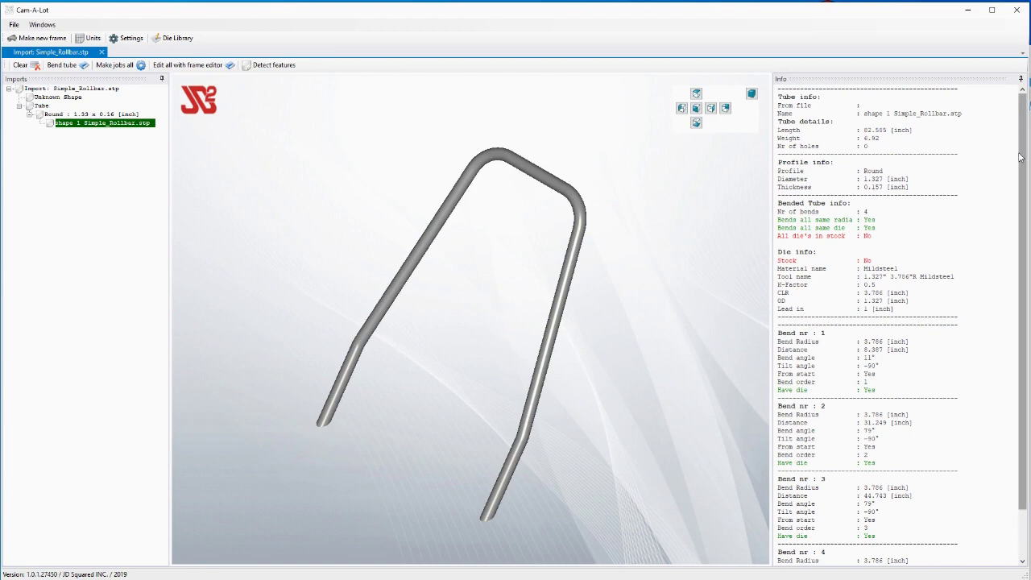
pyautogui.scroll(-2, 866, 130)
pyautogui.moveTo(1023, 166); pyautogui.dragTo(1024, 120)
pyautogui.moveTo(861, 130); pyautogui.dragTo(927, 131)
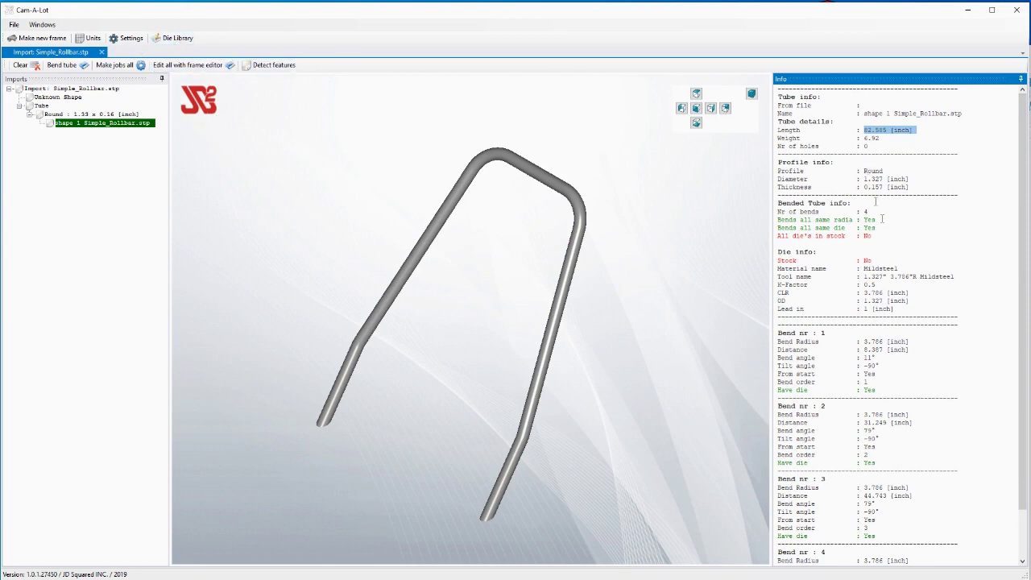
pyautogui.moveTo(864, 179); pyautogui.dragTo(885, 179)
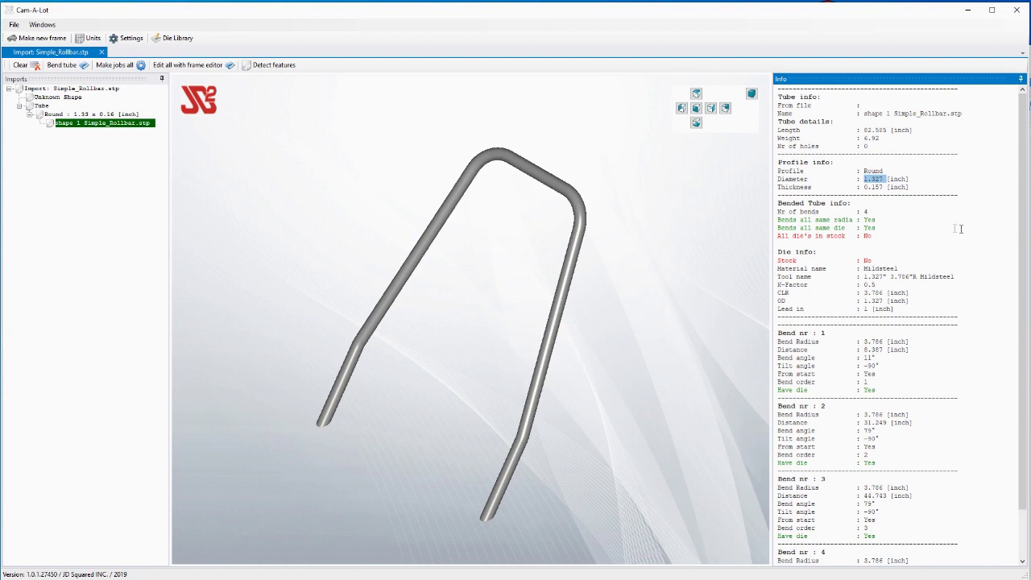
pyautogui.click(925, 204)
pyautogui.moveTo(865, 179); pyautogui.dragTo(912, 187)
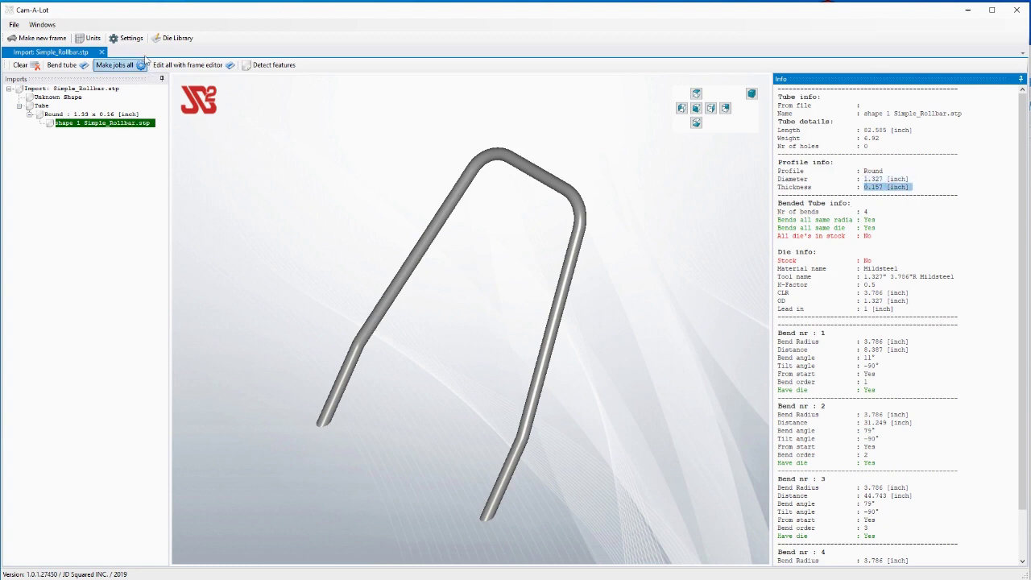
# Leave units unchanged and review the tube's 3.786-inch CLR and out-of-stock die in Info
pyautogui.click(91, 38)
pyautogui.click(120, 41)
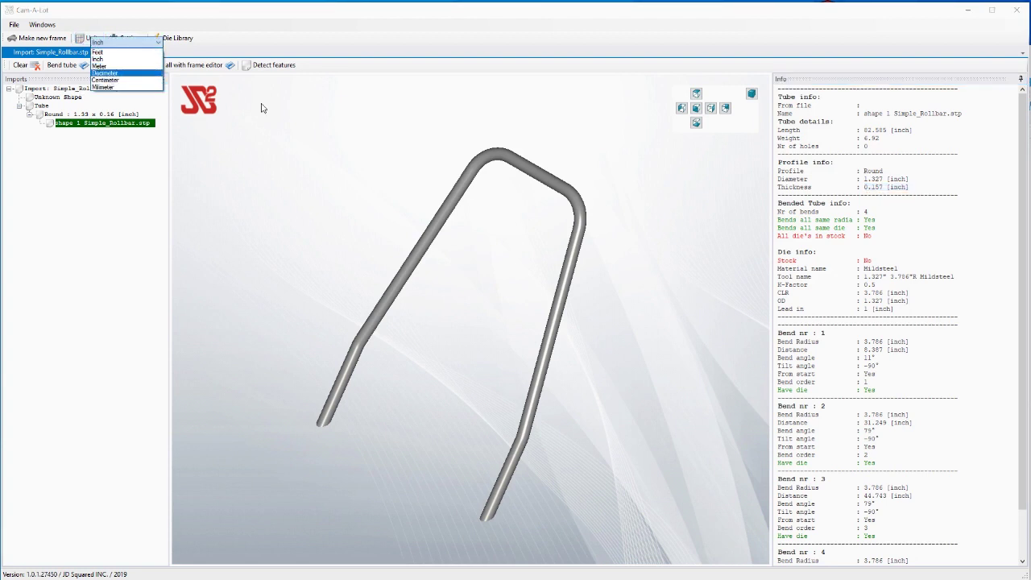
pyautogui.click(283, 119)
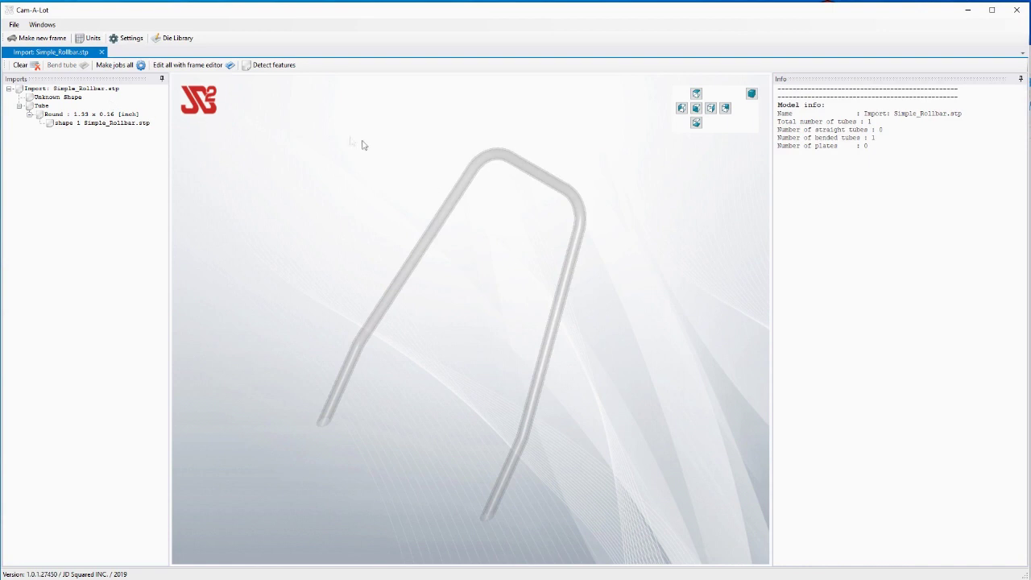
pyautogui.click(537, 178)
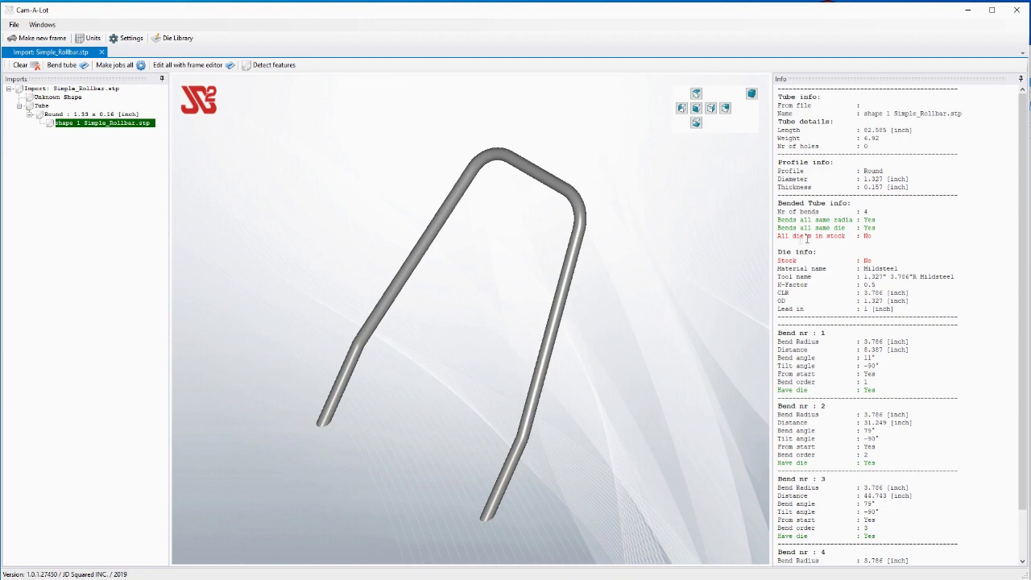
pyautogui.click(875, 237)
pyautogui.scroll(-2, 875, 237)
pyautogui.moveTo(884, 235); pyautogui.dragTo(777, 235)
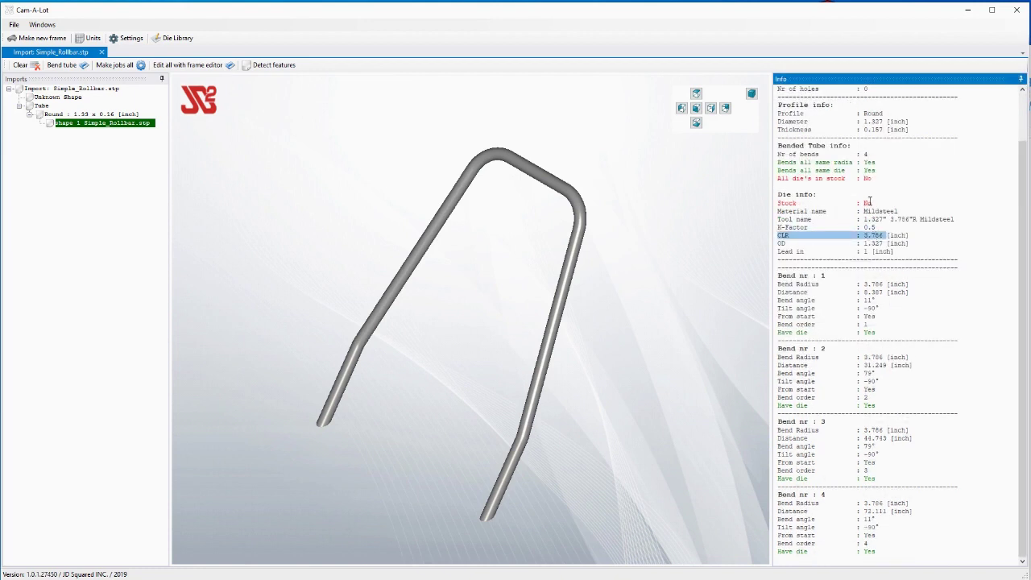
pyautogui.moveTo(871, 204); pyautogui.dragTo(805, 202)
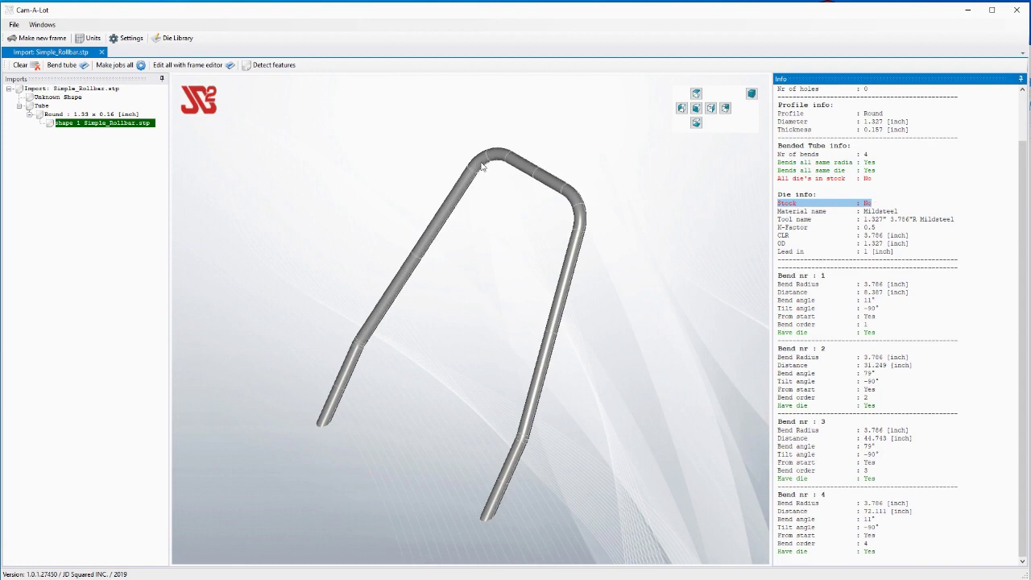
# Reselect the rollbar tube and bring up its context menu
pyautogui.click(538, 230)
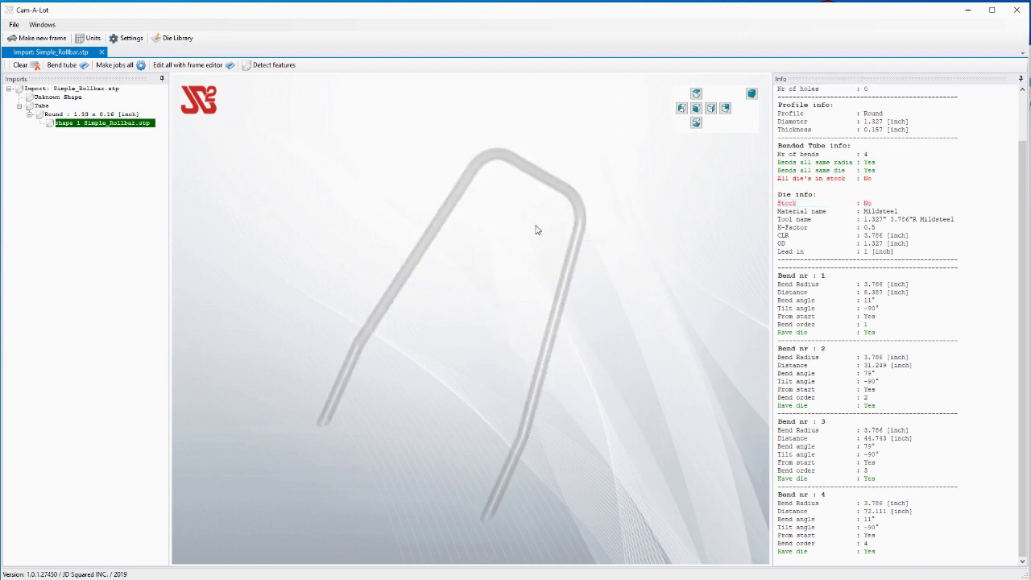
pyautogui.click(455, 199)
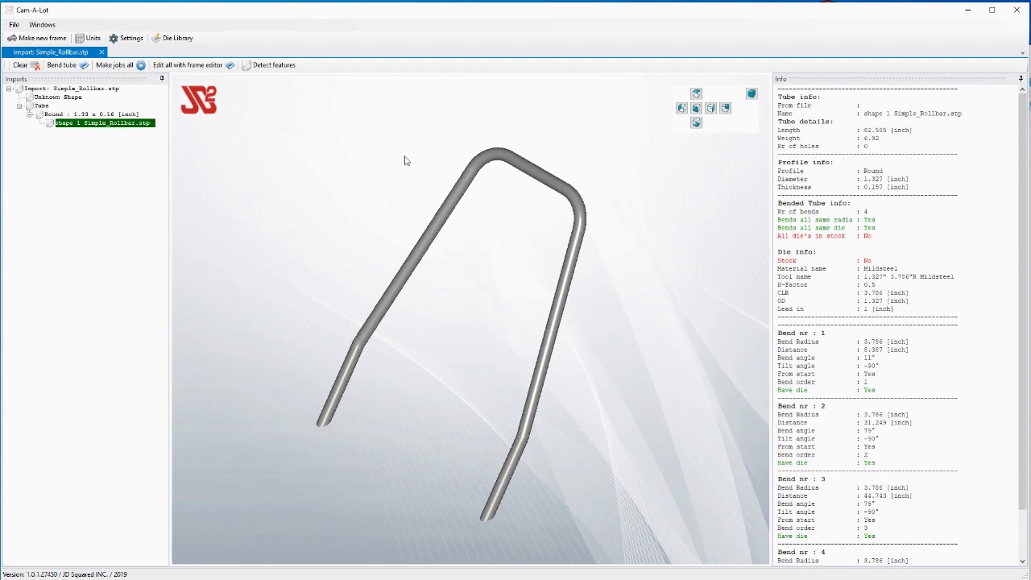
pyautogui.rightClick(465, 187)
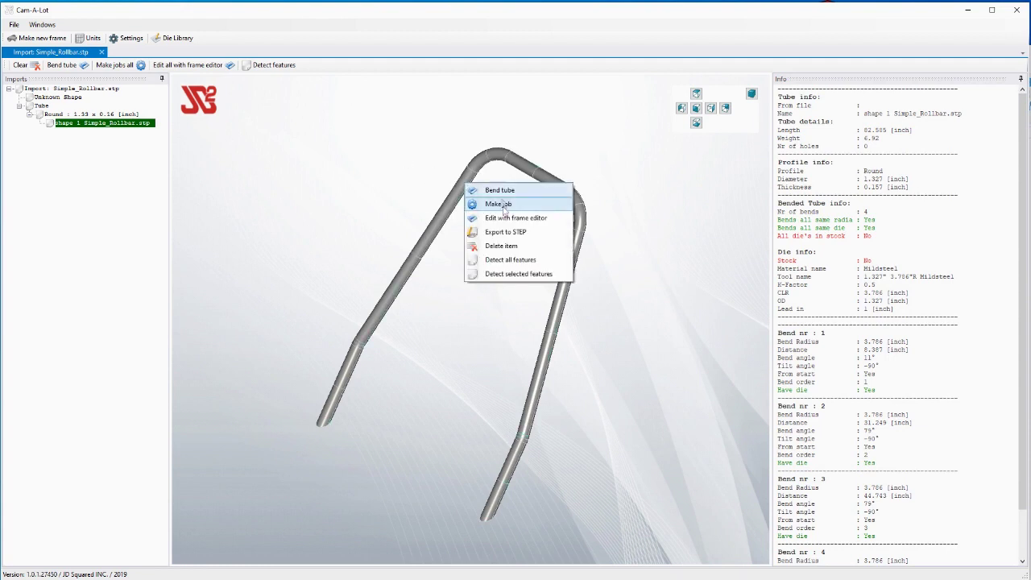
# Open the rollbar in the frame editor and bring up the Die Library
pyautogui.click(619, 283)
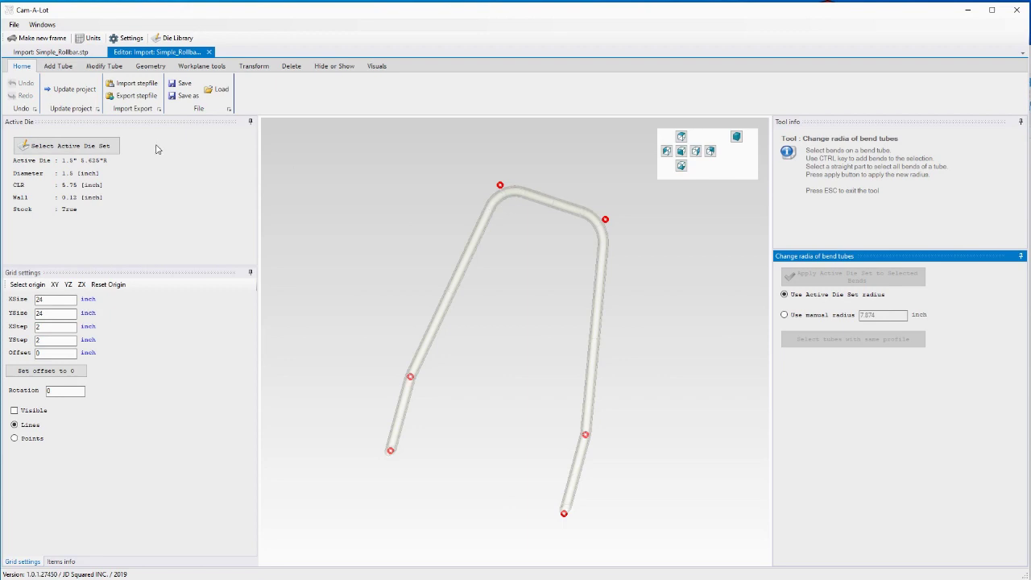
pyautogui.click(102, 148)
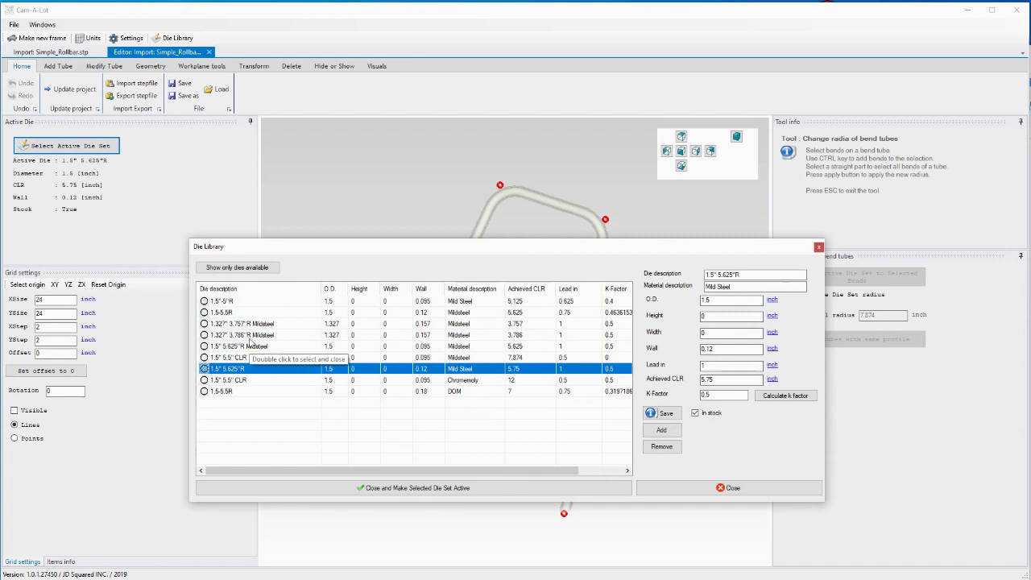
# Set the 1.327" 3.786"R Mildsteel die's achieved CLR to 5, save, and make it active
pyautogui.click(262, 337)
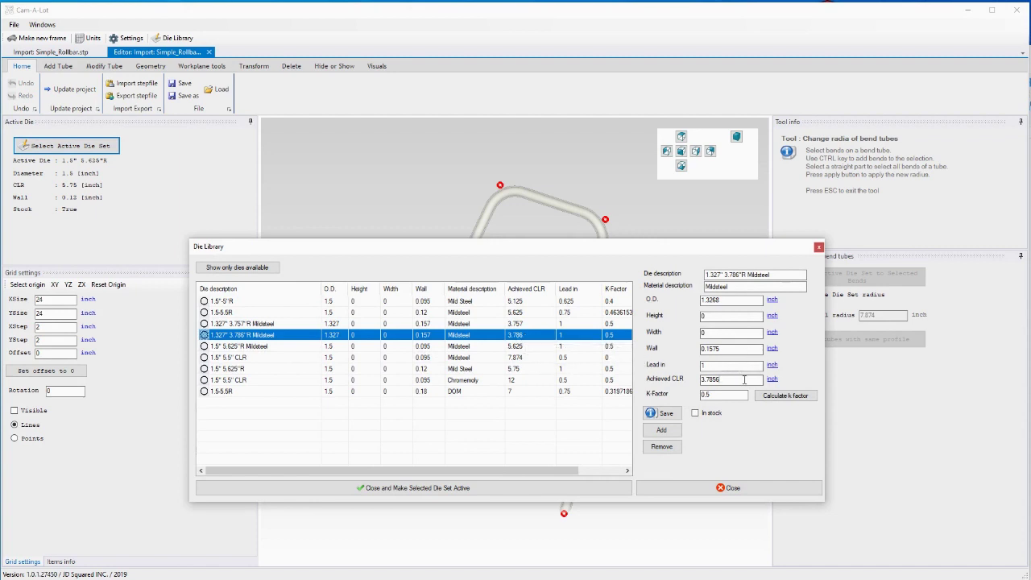
pyautogui.moveTo(744, 378); pyautogui.dragTo(685, 378)
pyautogui.write('4')
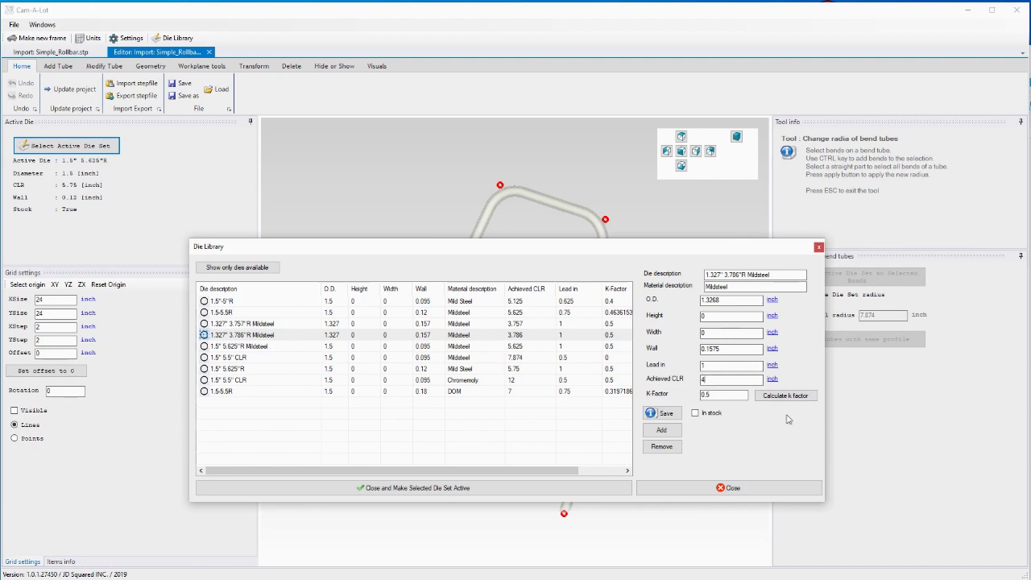
pyautogui.click(662, 413)
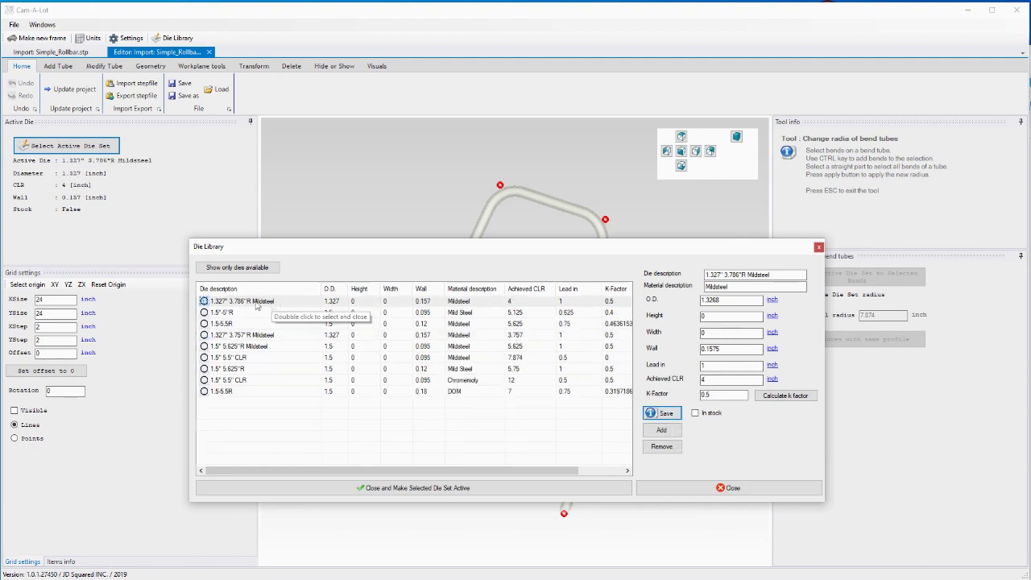
pyautogui.click(230, 302)
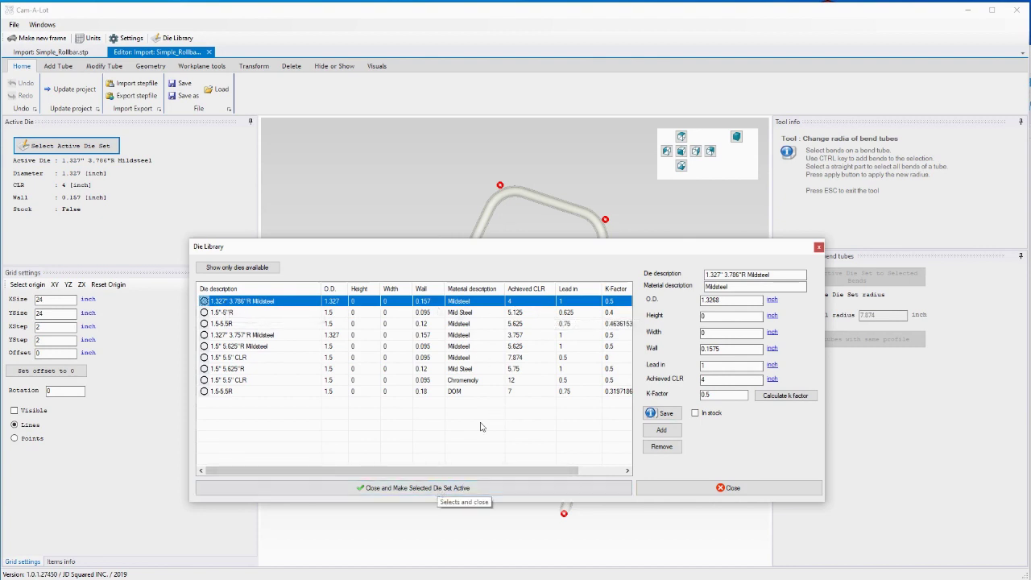
pyautogui.moveTo(717, 379); pyautogui.dragTo(690, 382)
pyautogui.write('5')
pyautogui.click(657, 412)
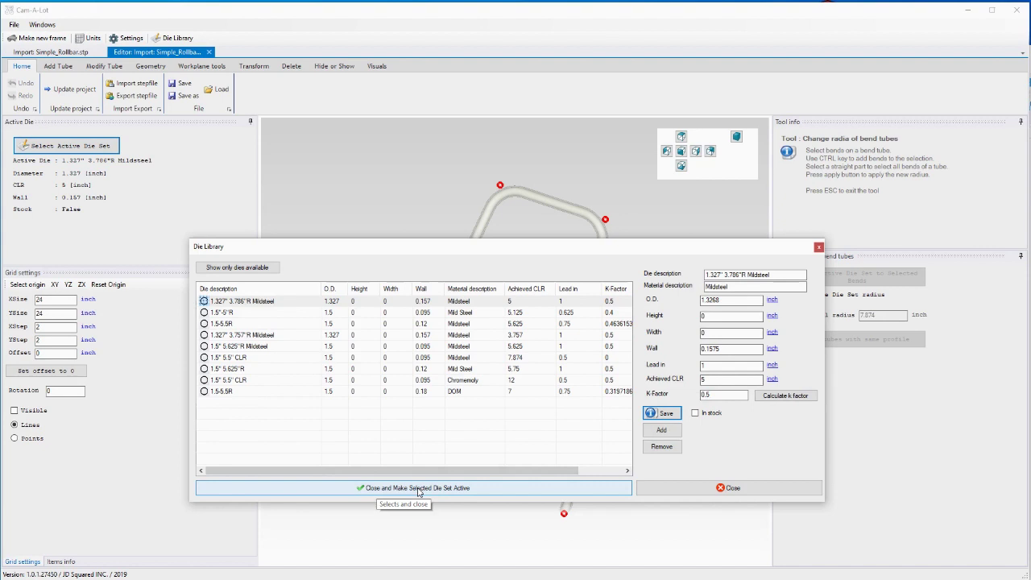
pyautogui.click(419, 488)
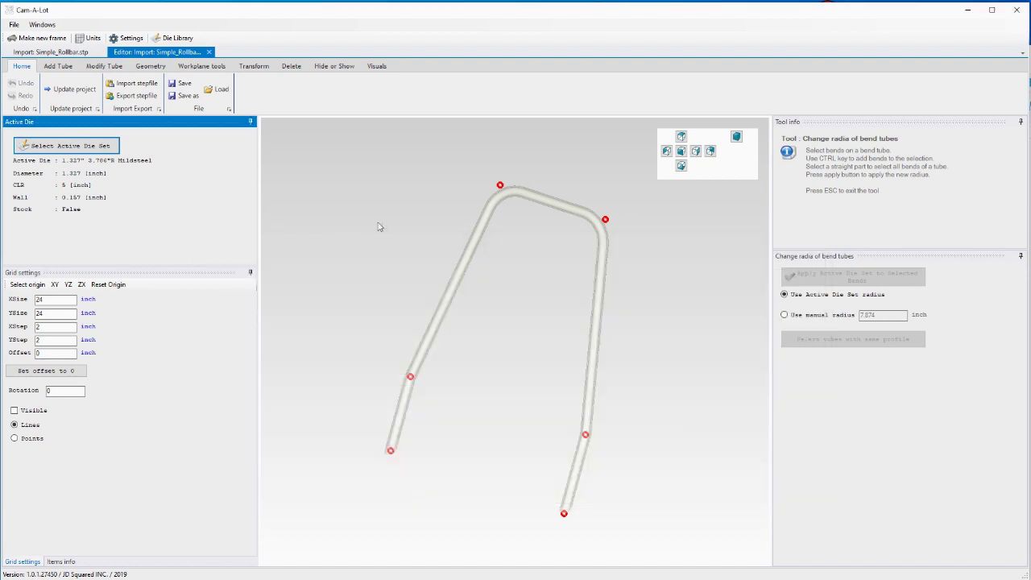
# Select all four rollbar bends and reopen the Die Library
pyautogui.click(499, 204)
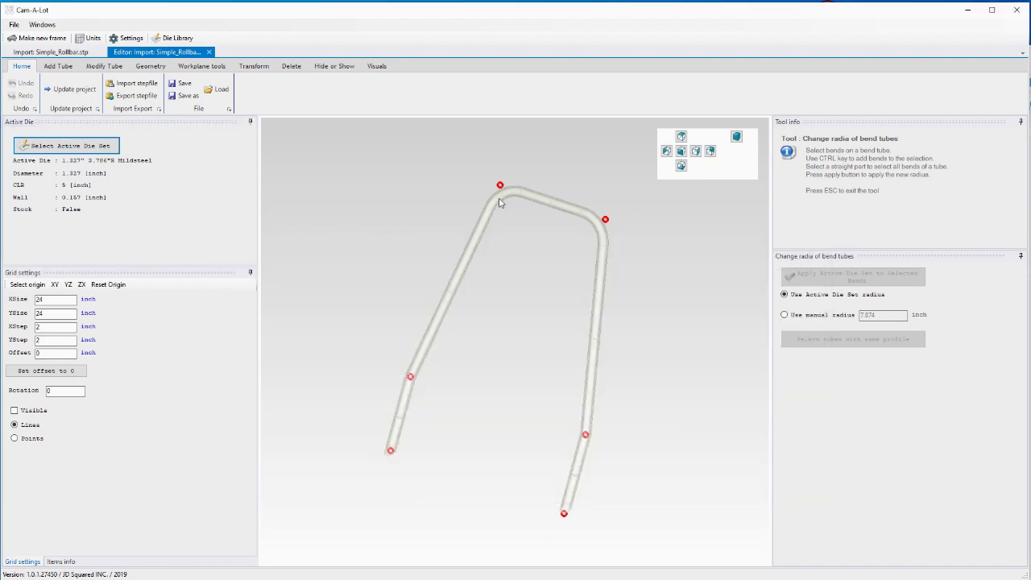
pyautogui.scroll(4, 507, 208)
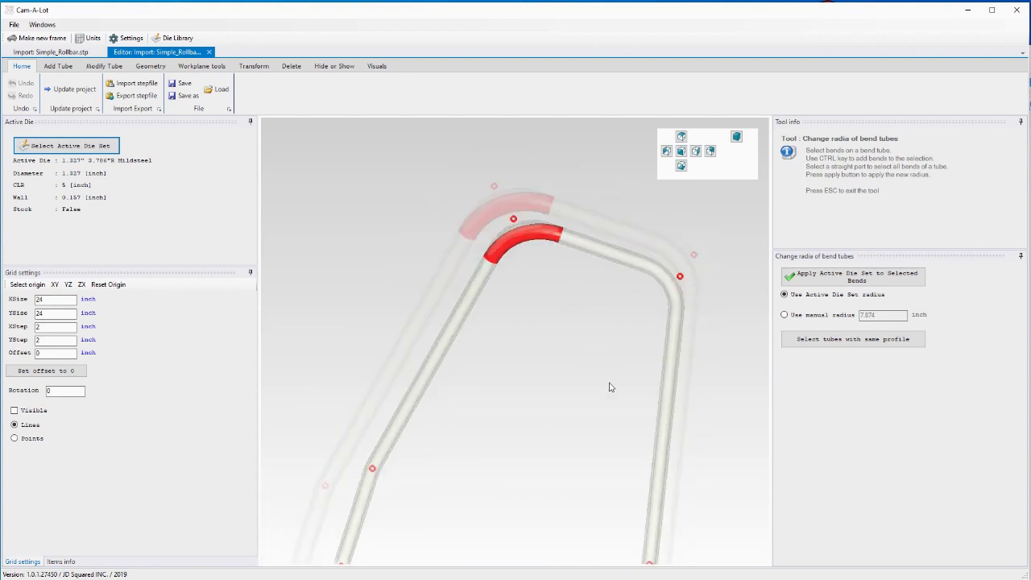
pyautogui.moveTo(529, 432); pyautogui.dragTo(489, 367, button='middle')
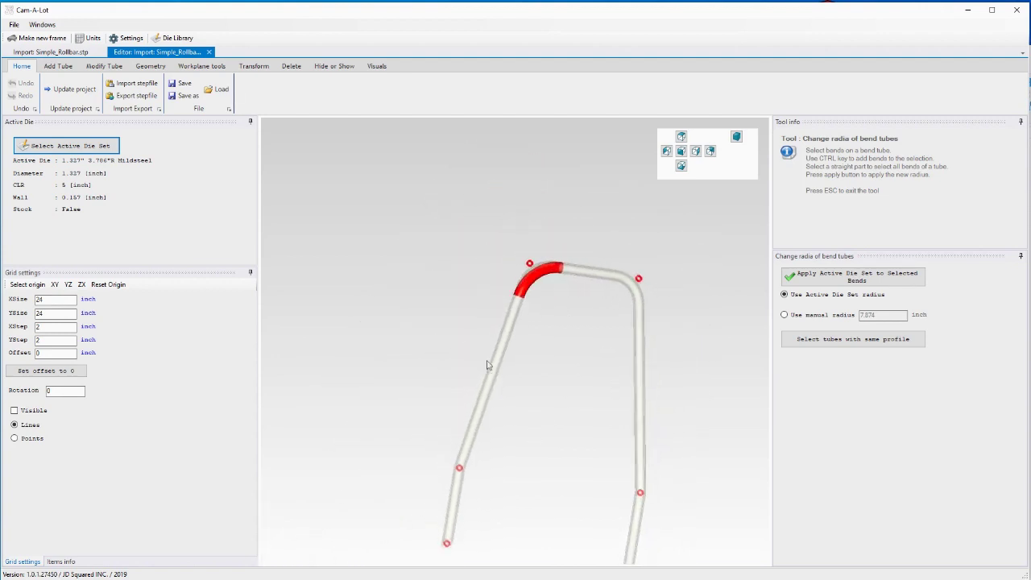
pyautogui.keyDown('ctrl'); pyautogui.click(628, 281); pyautogui.keyUp('ctrl')
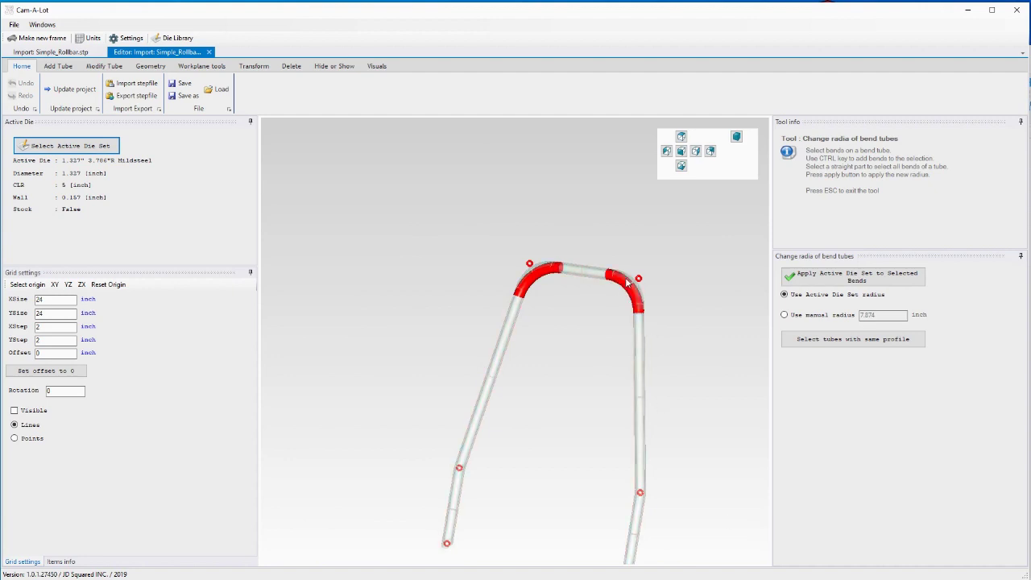
pyautogui.click(601, 392)
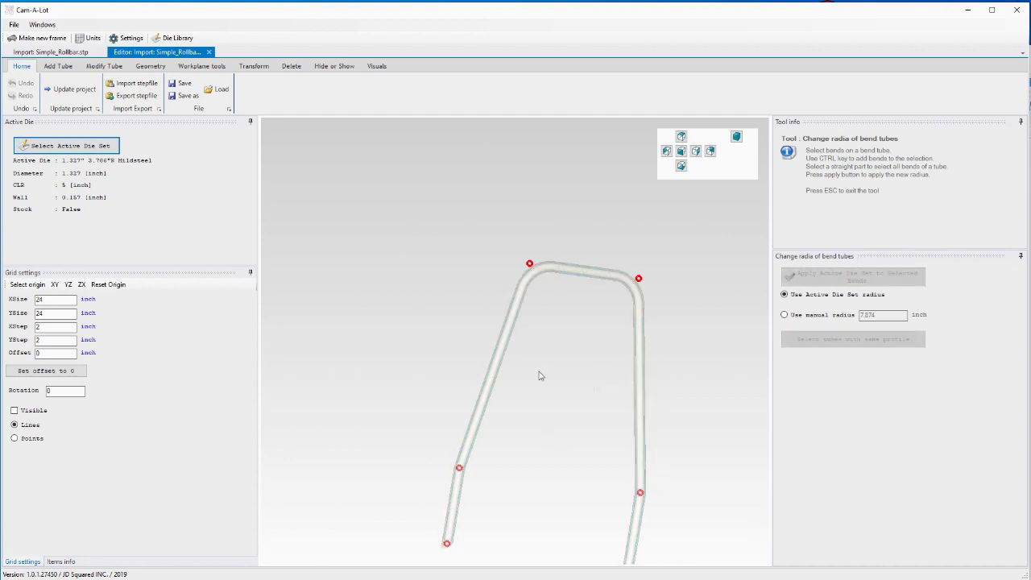
pyautogui.click(496, 373)
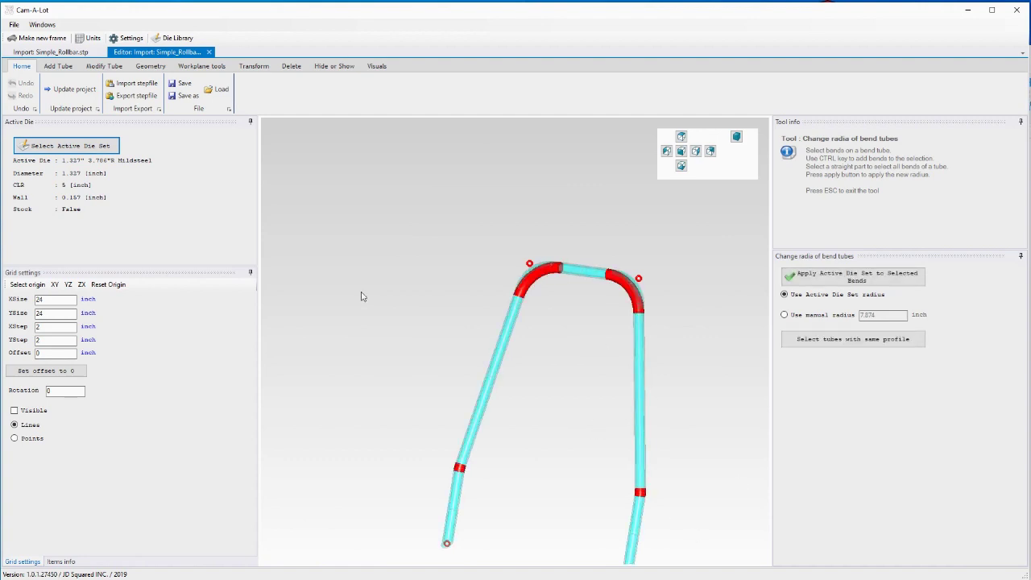
pyautogui.click(70, 148)
pyautogui.click(101, 149)
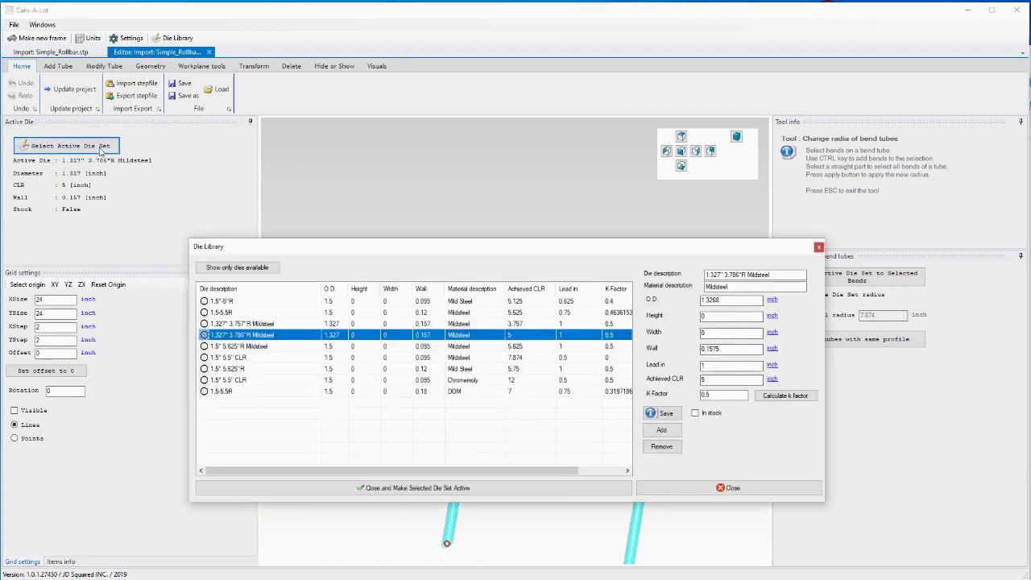
# Mark the 1.327" 3.786"R Mildsteel die as in stock, save, and make it active
pyautogui.click(698, 414)
pyautogui.click(662, 413)
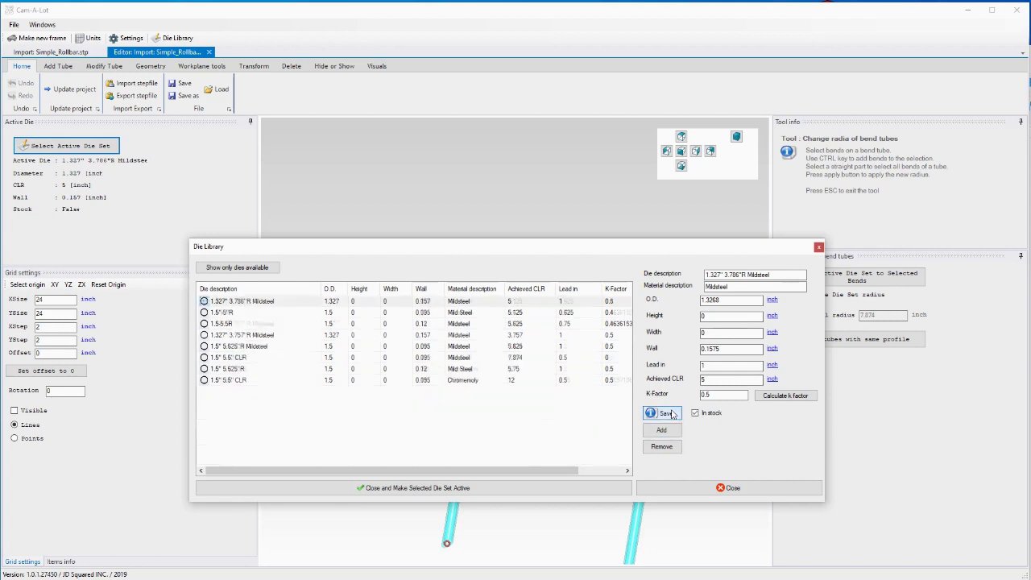
pyautogui.click(573, 488)
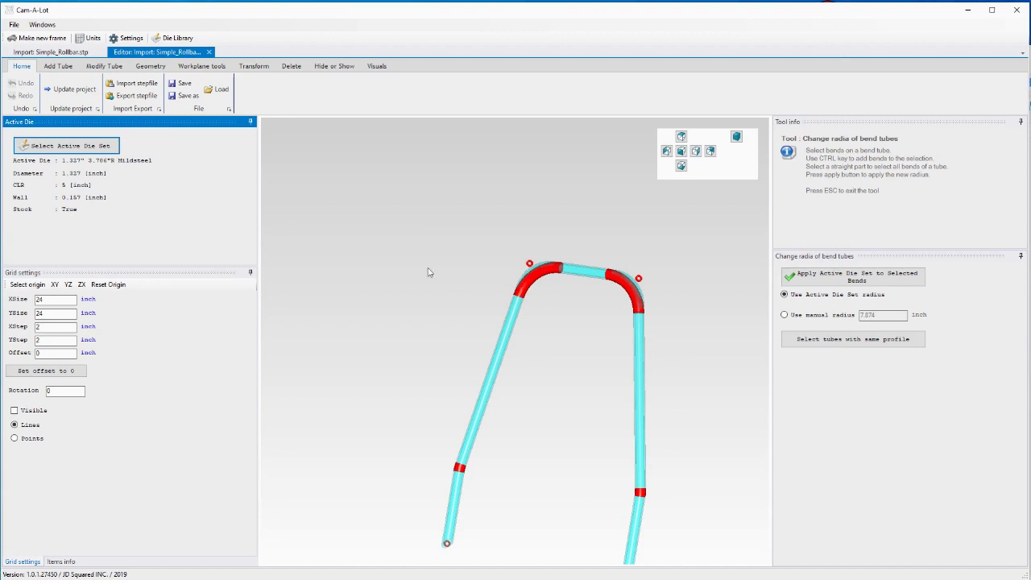
# Apply the active die to the selected bends and update the imported rollbar
pyautogui.click(820, 277)
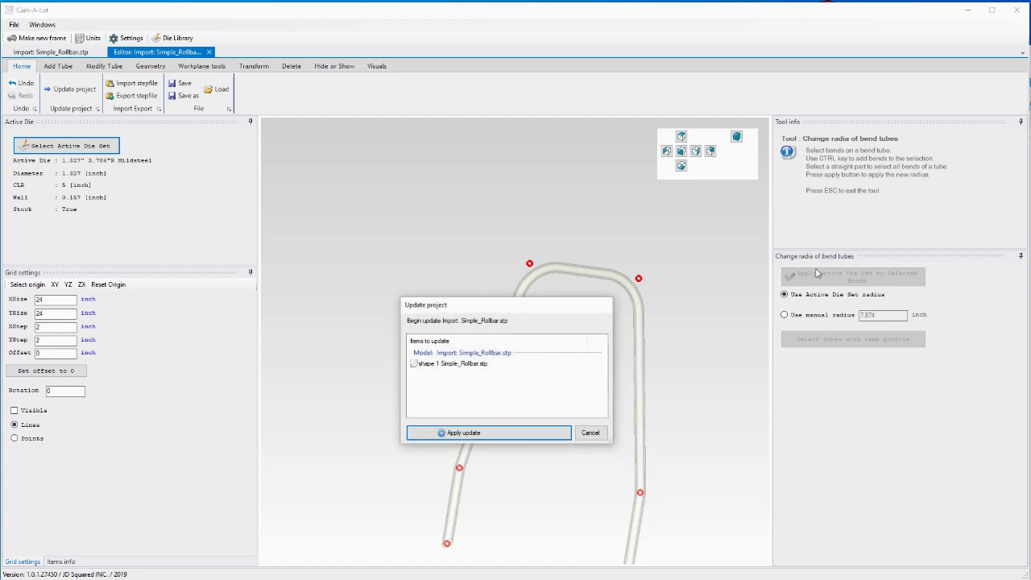
pyautogui.click(553, 433)
pyautogui.moveTo(481, 301); pyautogui.dragTo(482, 250)
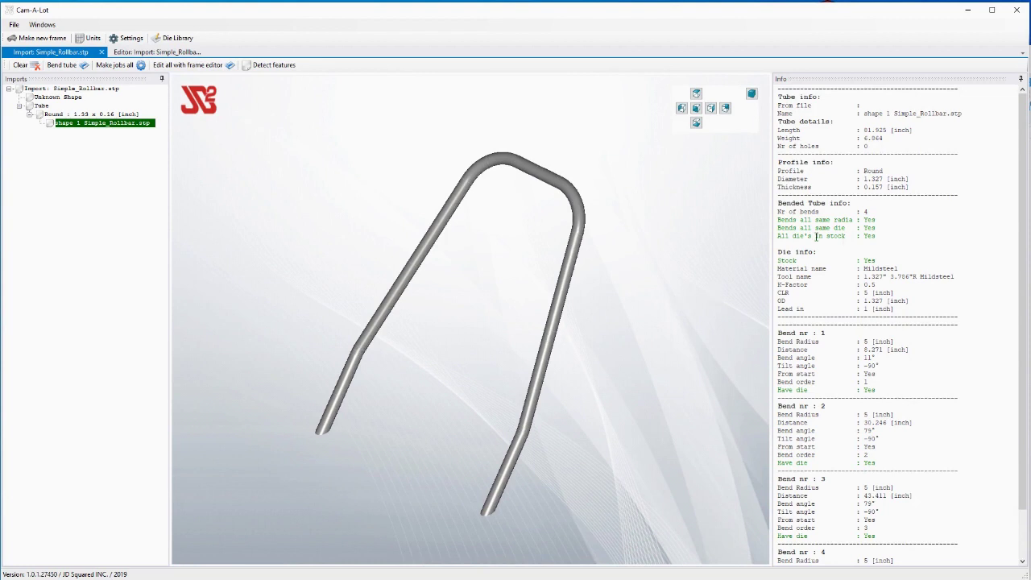
# Check in the Info panel that all the rollbar's dies are in stock
pyautogui.scroll(-2, 779, 235)
pyautogui.moveTo(780, 235); pyautogui.dragTo(887, 235)
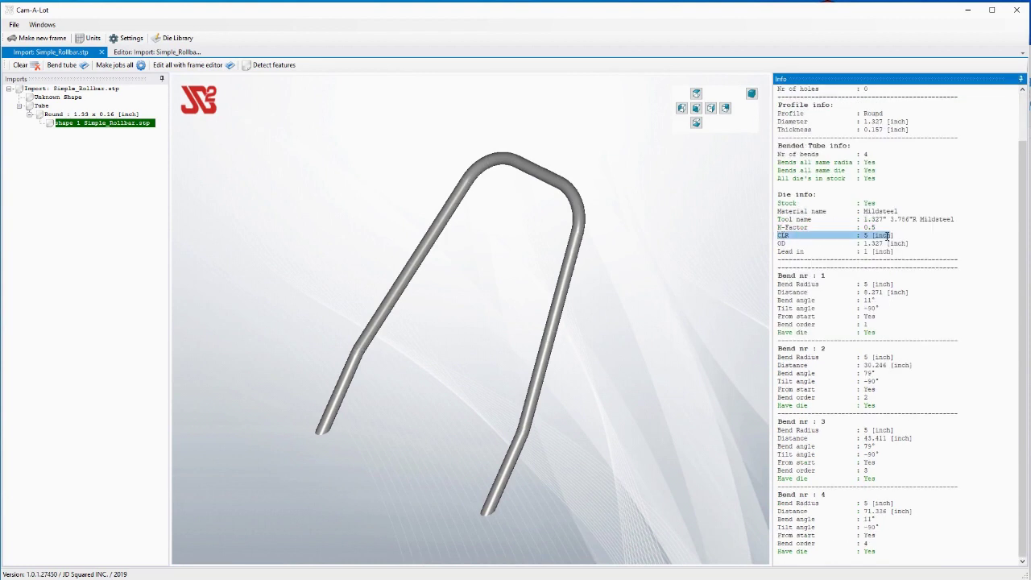
pyautogui.moveTo(875, 179); pyautogui.dragTo(777, 179)
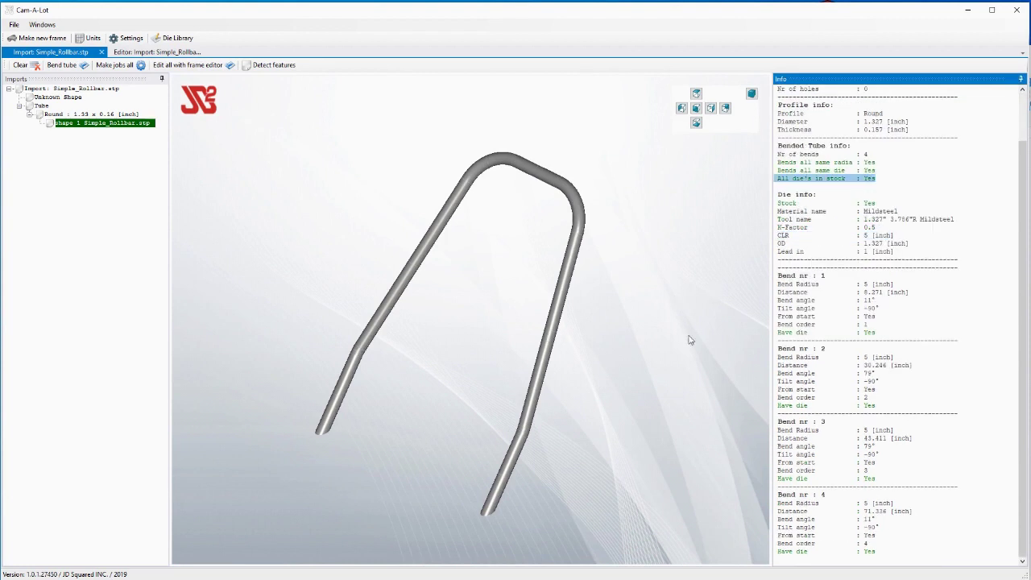
# Run Bend tube on the selected rollbar to calculate its bend simulation
pyautogui.click(328, 217)
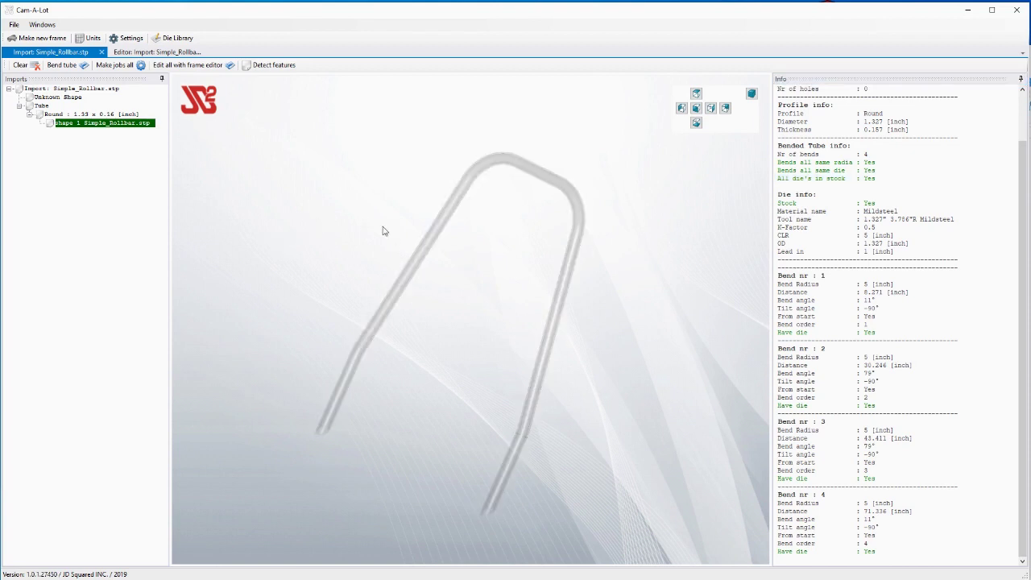
pyautogui.rightClick(425, 253)
pyautogui.click(492, 244)
pyautogui.click(439, 231)
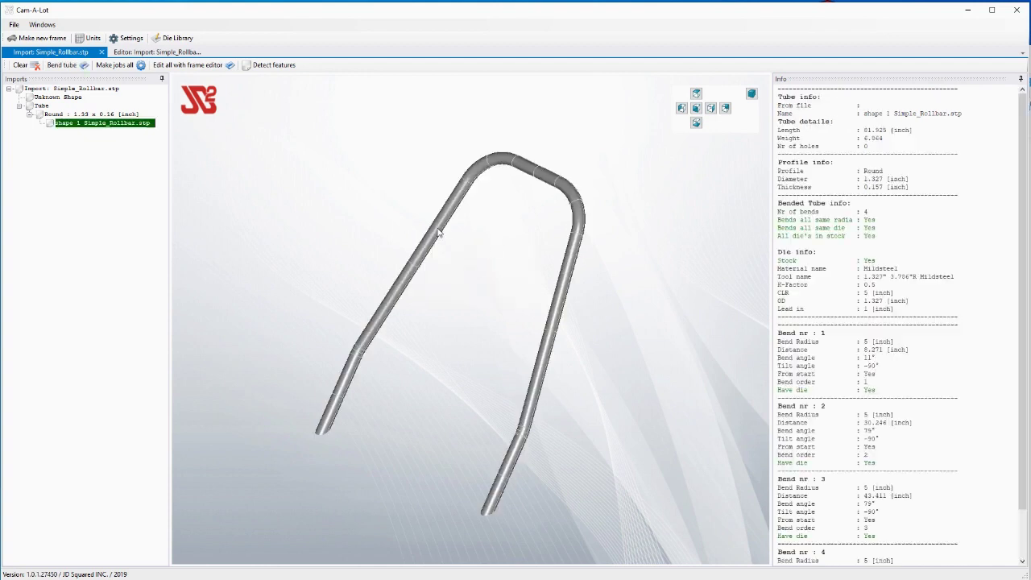
pyautogui.rightClick(439, 232)
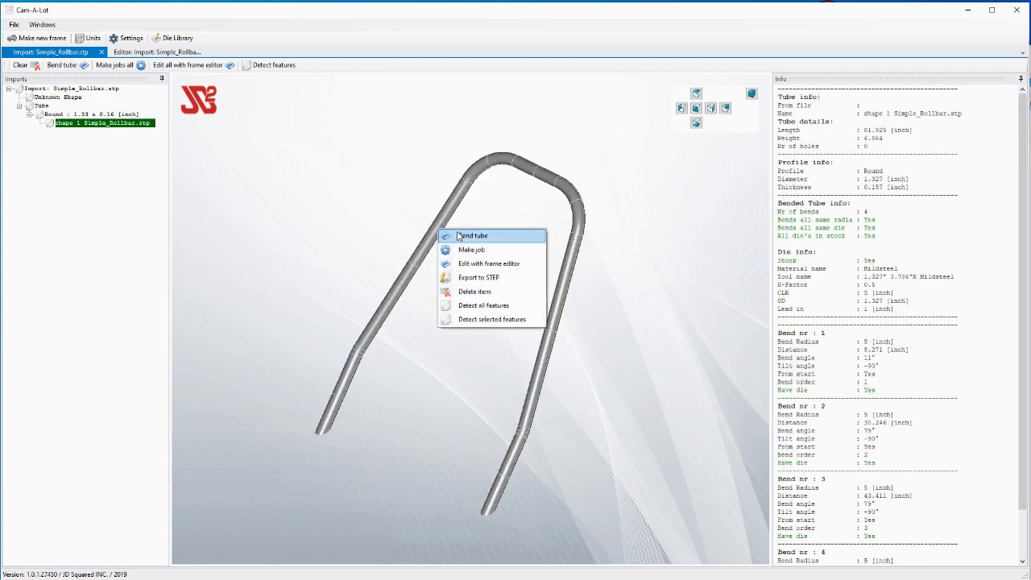
pyautogui.click(473, 235)
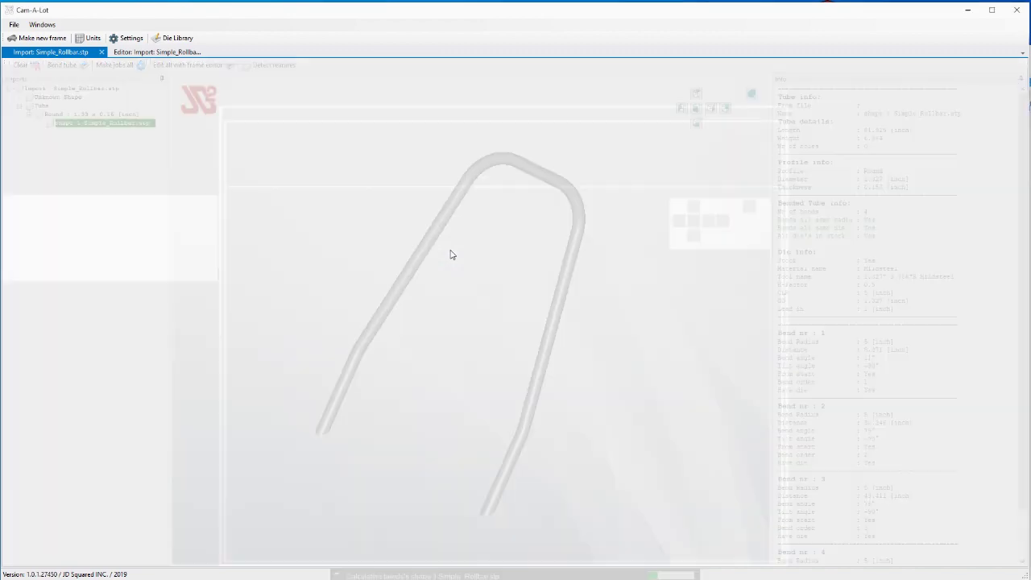
# Show the straight tube's dimensions (8.27, 30.24, 43.43, 71.34; total 81.93 inches) in isometric view
pyautogui.scroll(4, 545, 275)
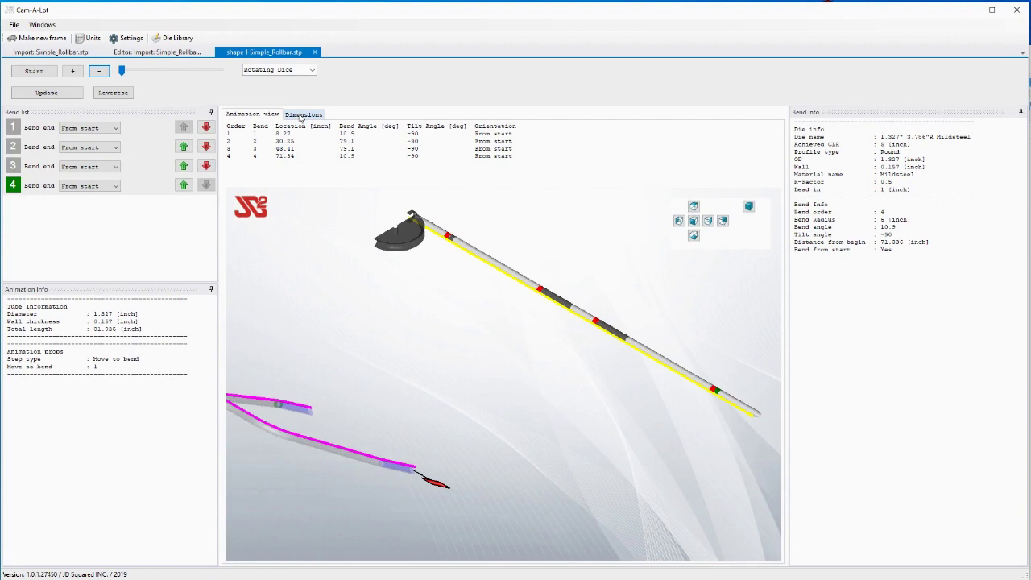
pyautogui.click(303, 114)
pyautogui.moveTo(473, 383); pyautogui.dragTo(490, 312)
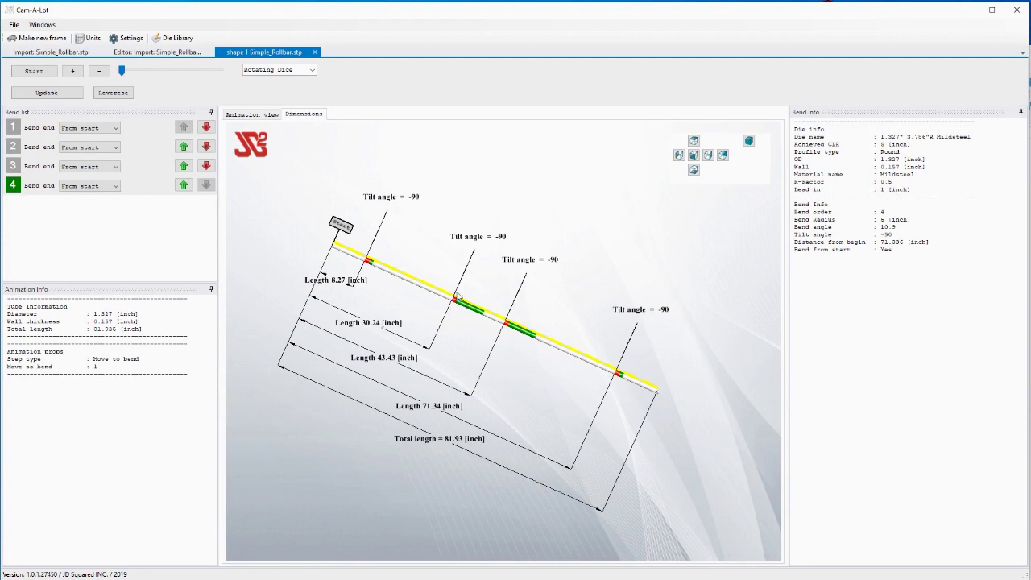
pyautogui.moveTo(499, 405); pyautogui.dragTo(414, 397)
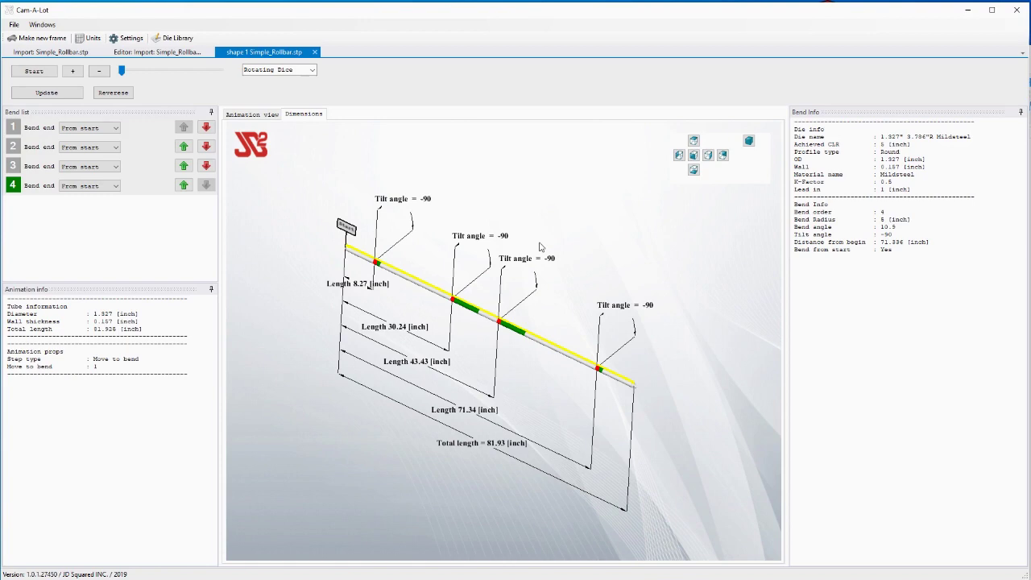
pyautogui.scroll(2, 393, 304)
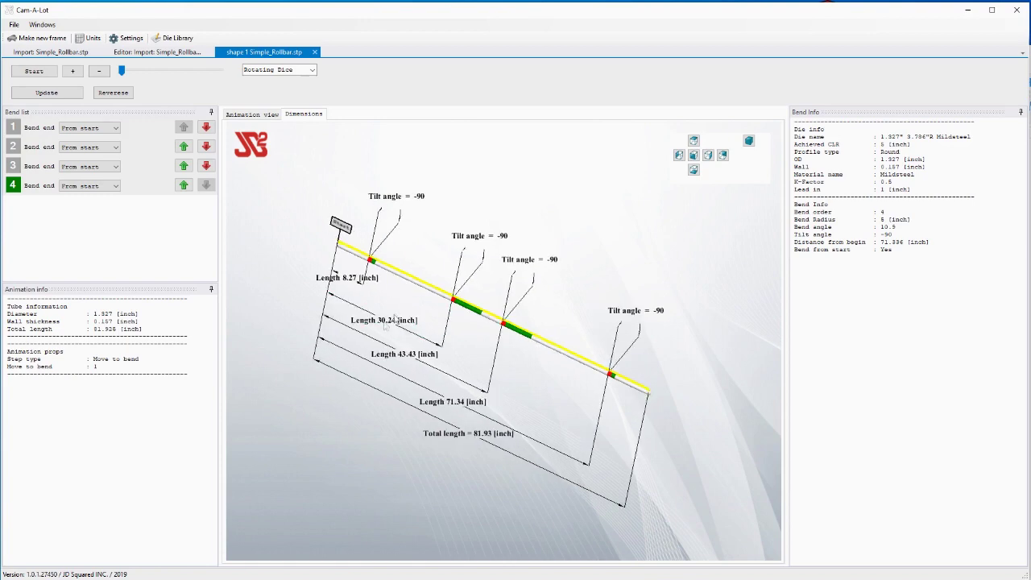
pyautogui.scroll(2, 390, 319)
pyautogui.scroll(-2, 406, 330)
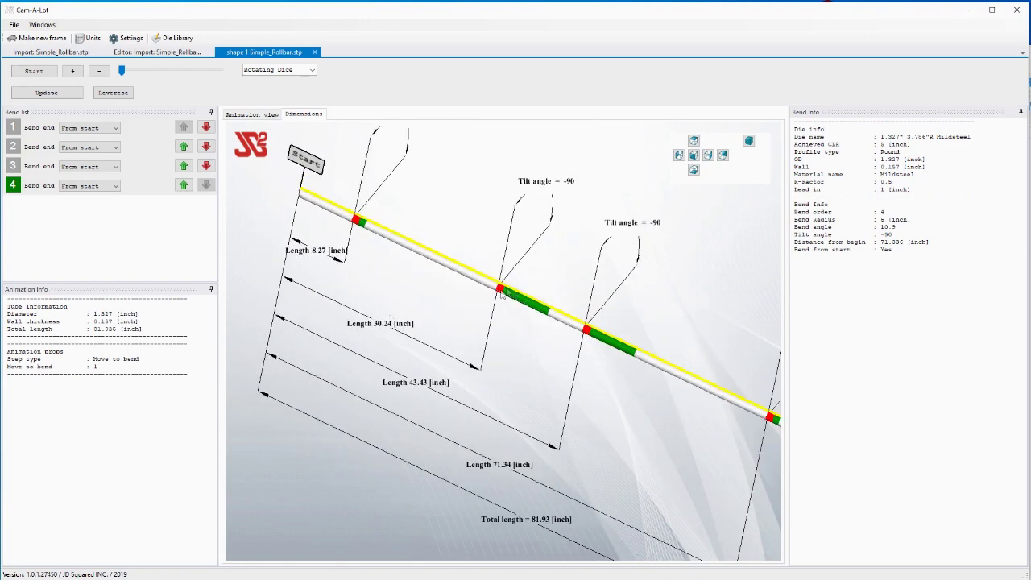
pyautogui.scroll(1, 561, 358)
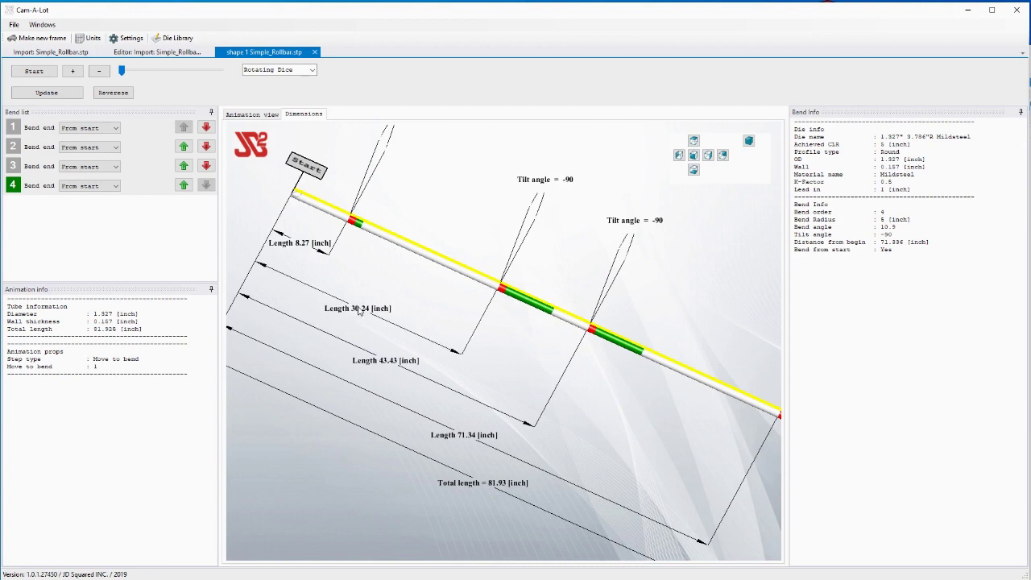
pyautogui.click(749, 140)
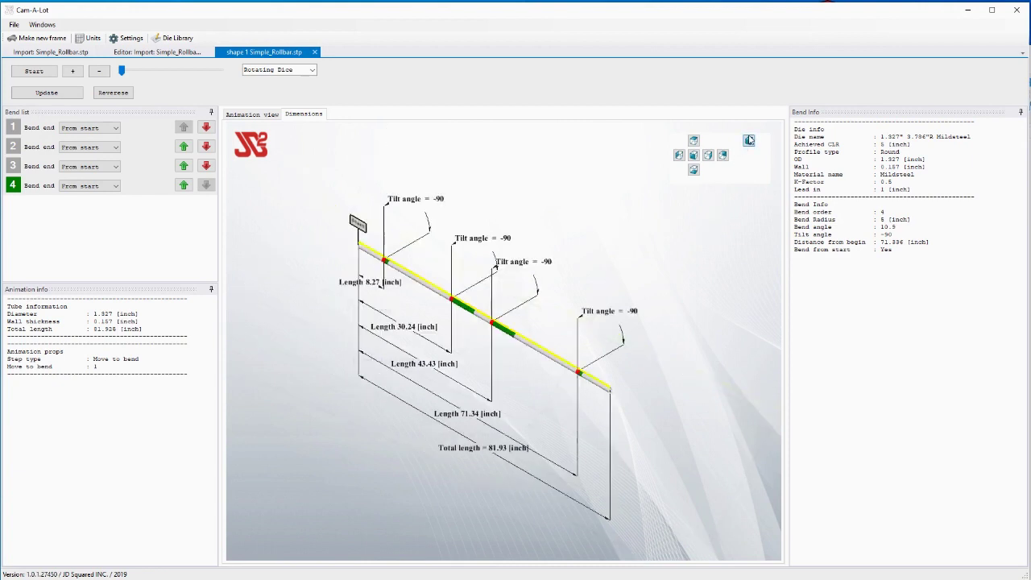
# Switch the bending animation's die mode from Static Dice to Rotating Dice
pyautogui.click(260, 116)
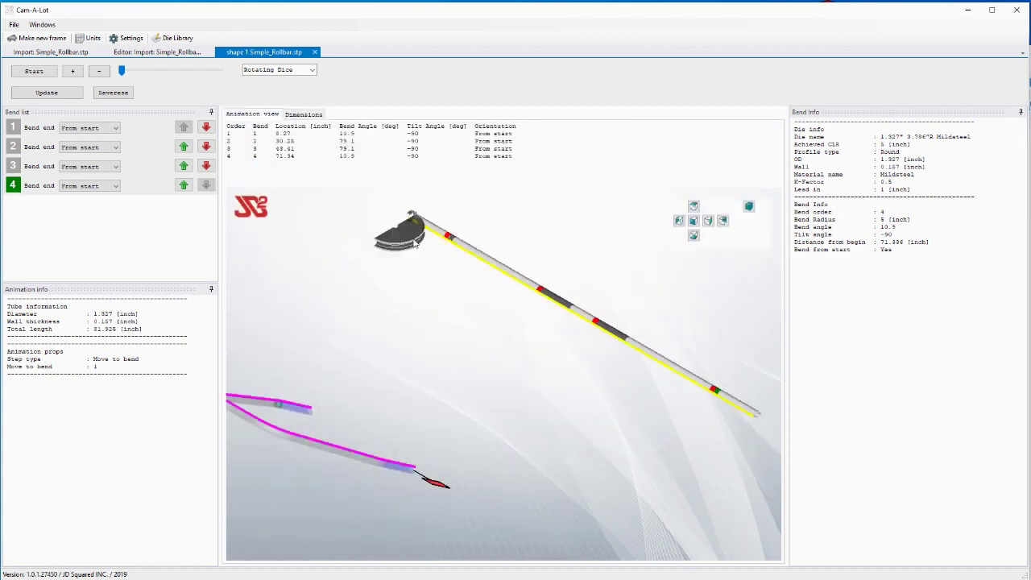
pyautogui.click(298, 69)
pyautogui.click(313, 70)
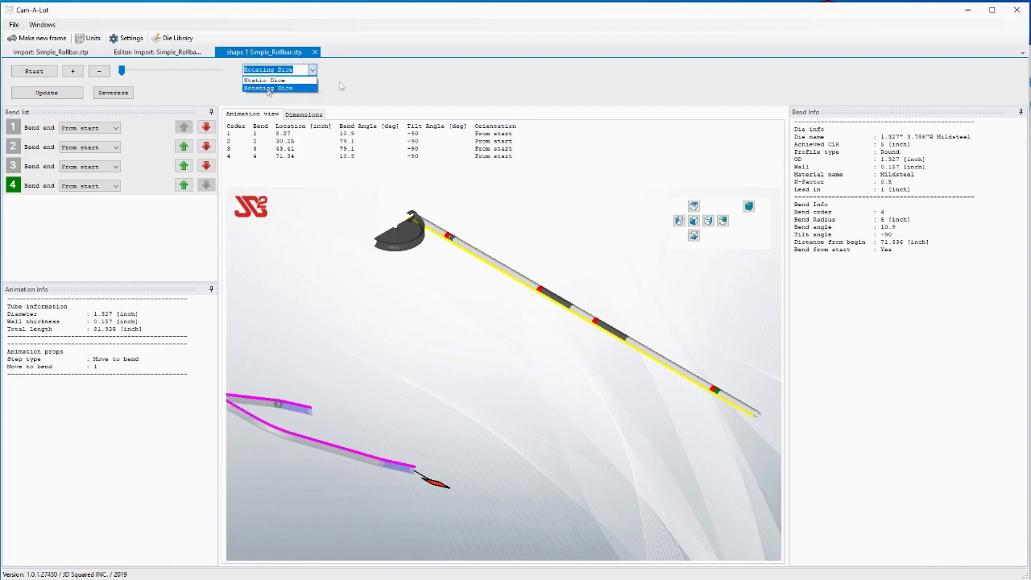
pyautogui.press('Up')
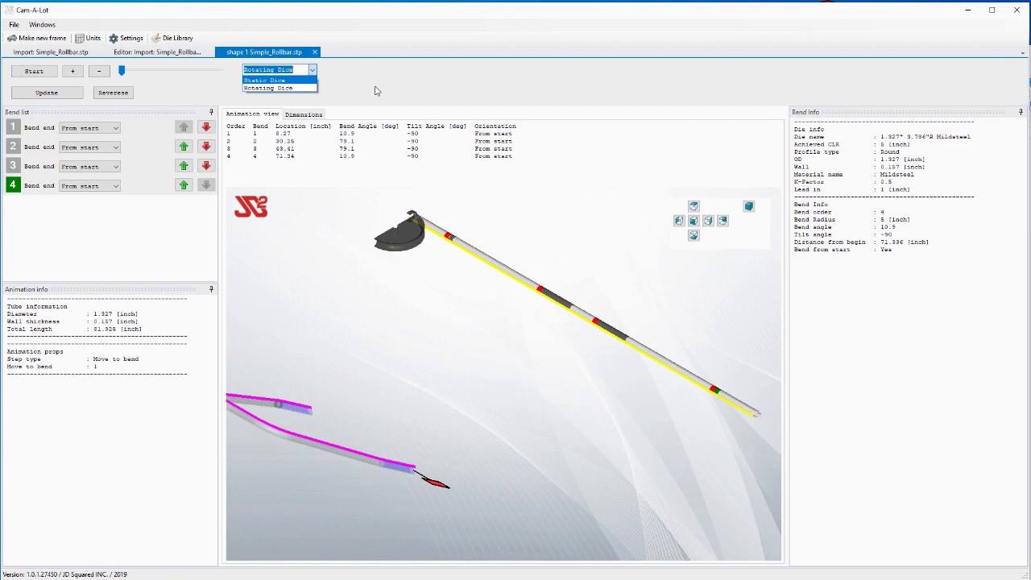
pyautogui.press('Down')
pyautogui.press('Return')
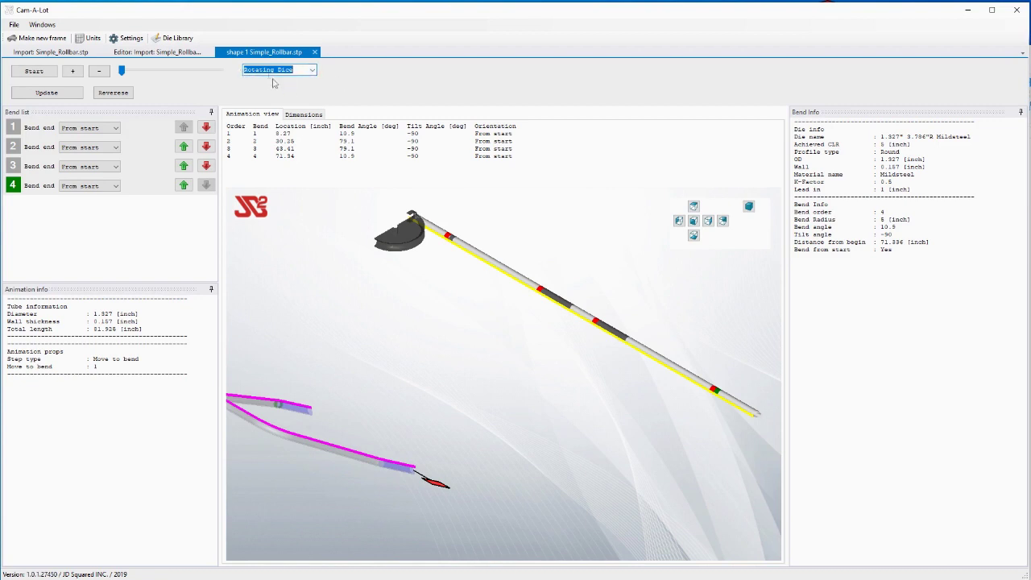
pyautogui.click(313, 72)
pyautogui.click(306, 87)
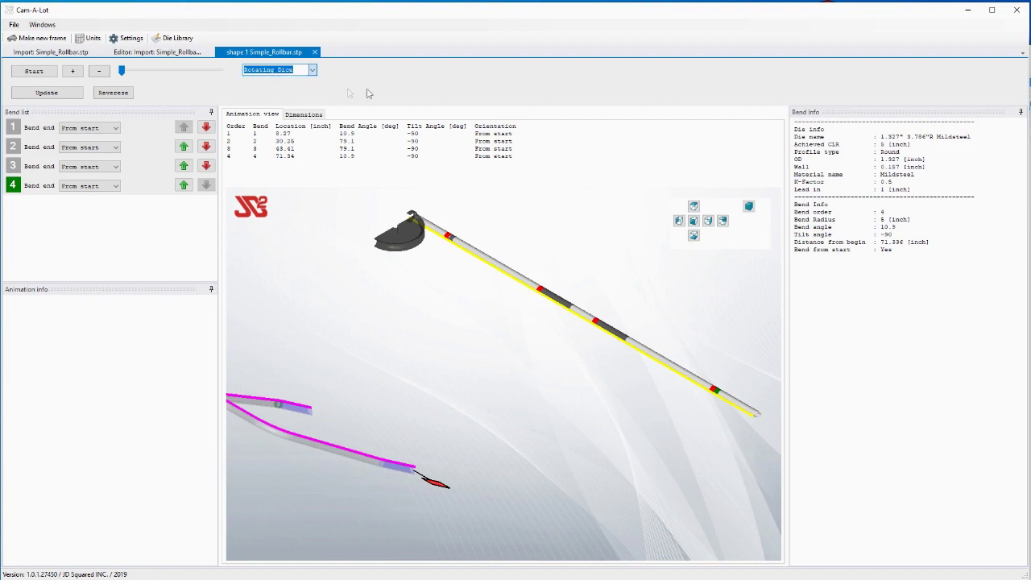
pyautogui.click(313, 70)
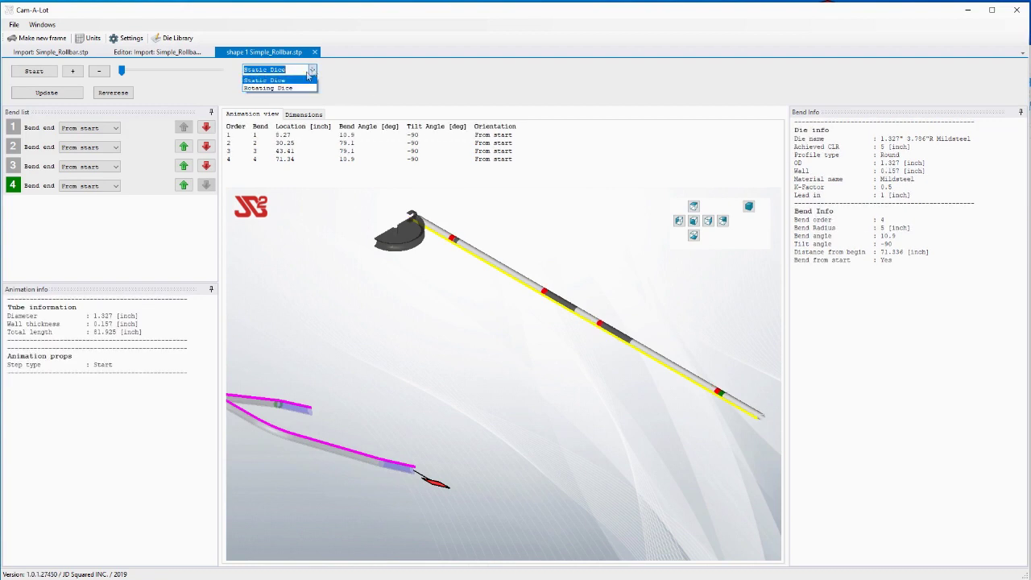
pyautogui.click(270, 89)
pyautogui.press('Up')
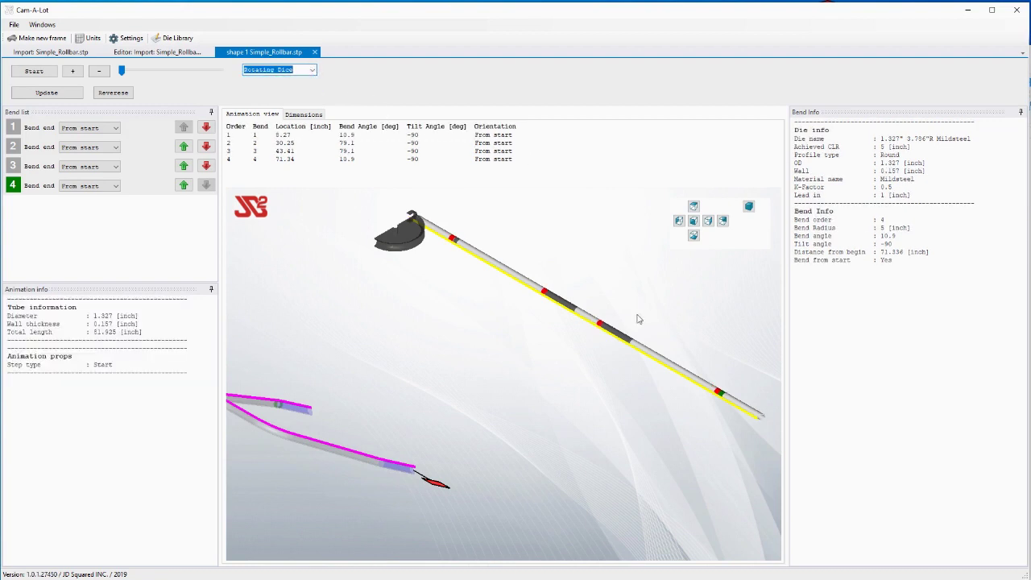
pyautogui.scroll(-3, 636, 320)
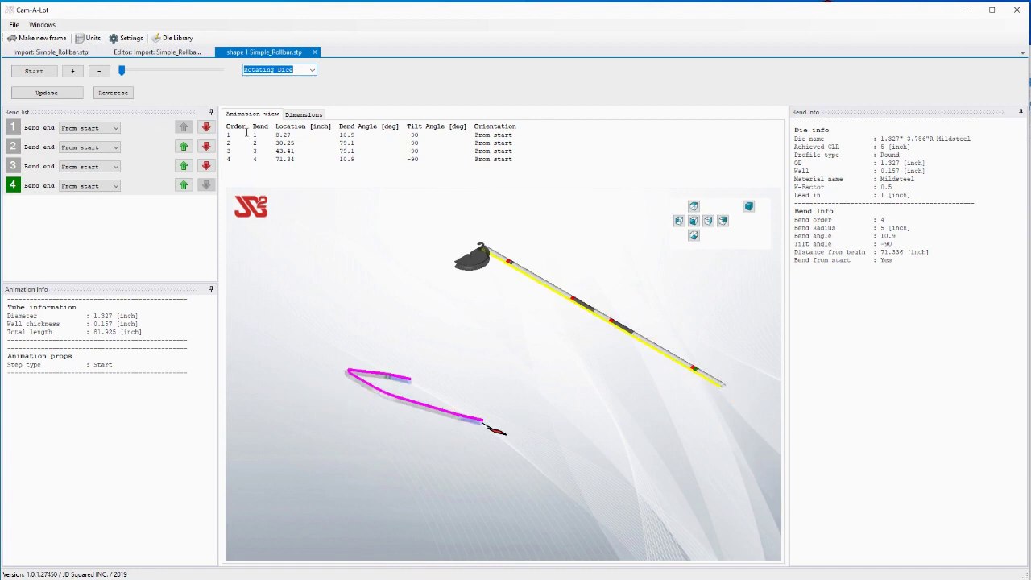
pyautogui.click(15, 129)
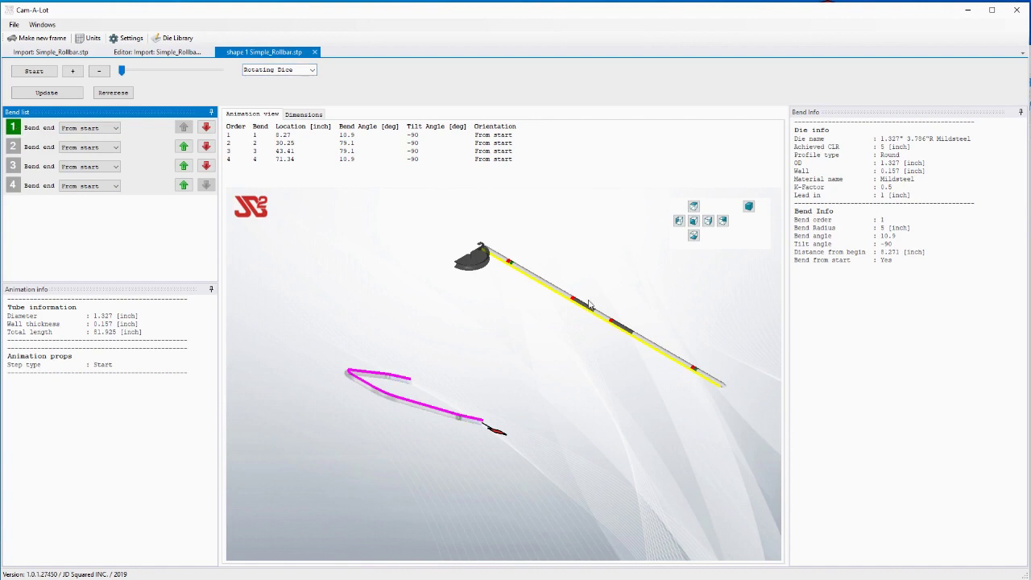
pyautogui.scroll(2, 593, 311)
pyautogui.scroll(3, 456, 243)
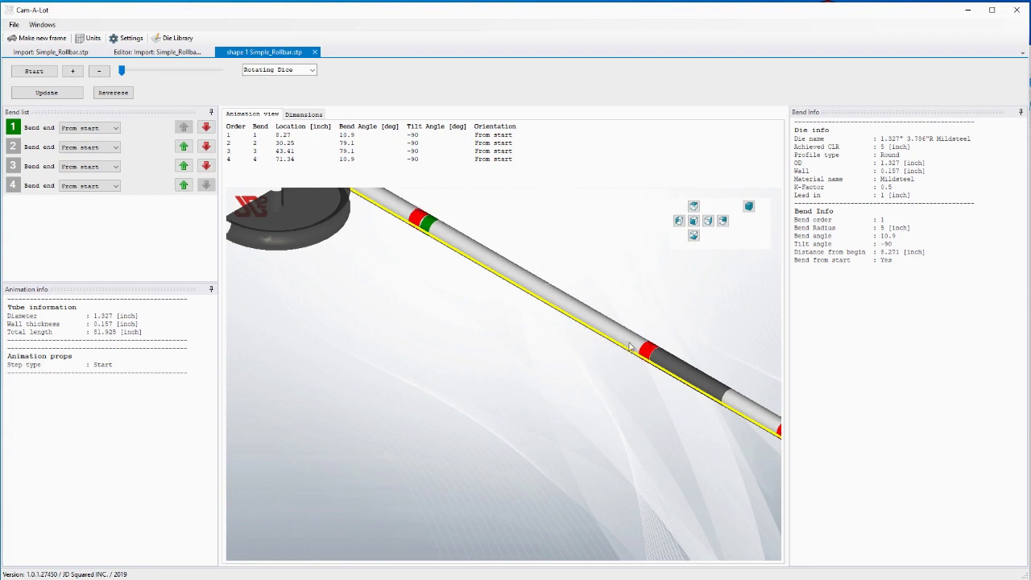
pyautogui.scroll(-2, 629, 345)
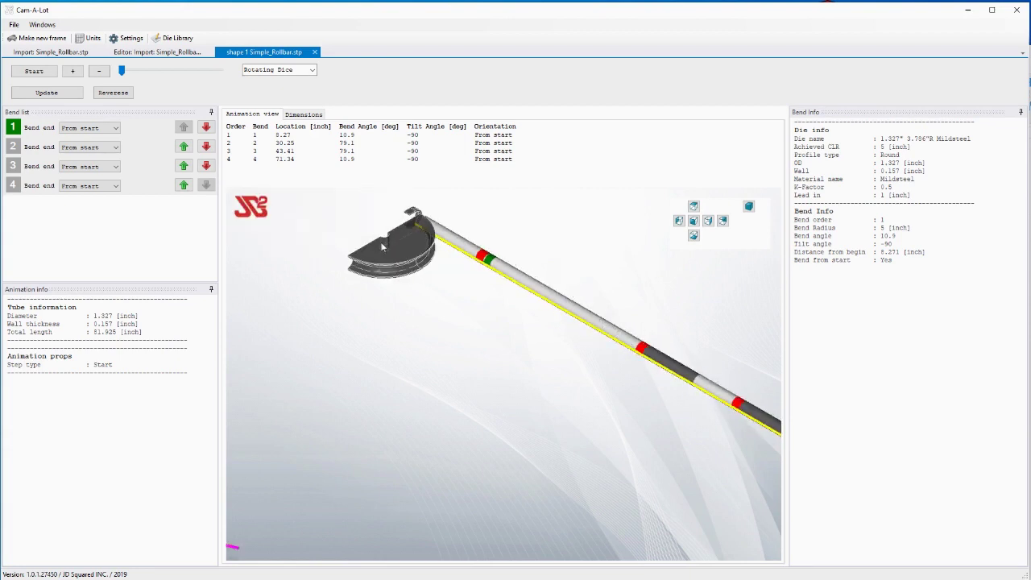
pyautogui.click(749, 206)
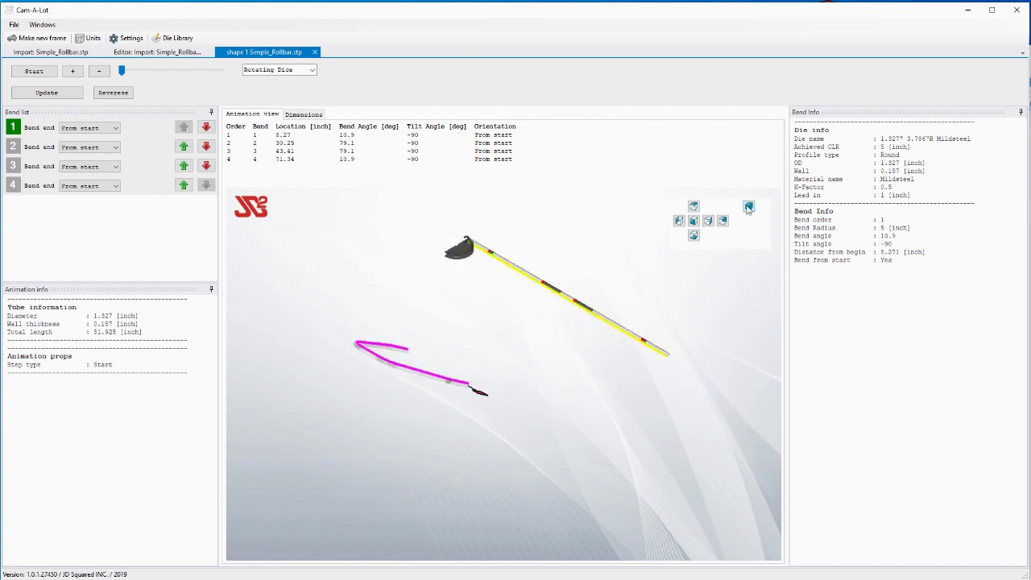
pyautogui.click(16, 149)
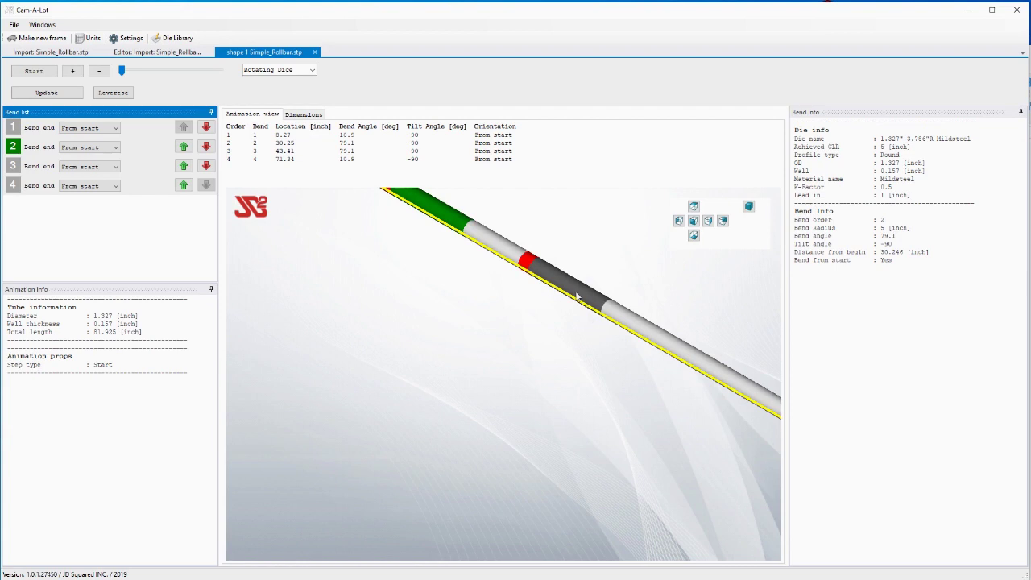
pyautogui.click(12, 168)
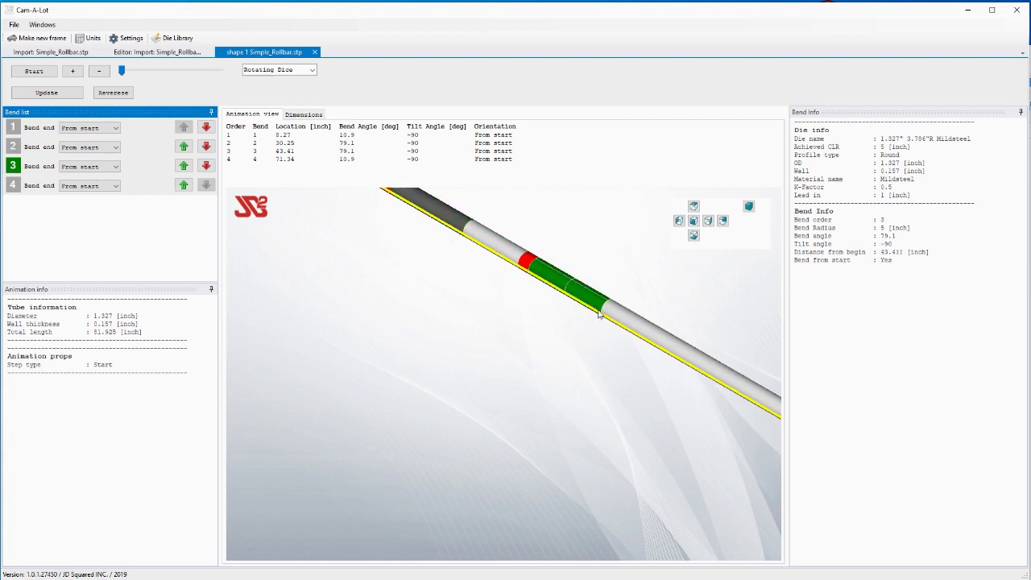
pyautogui.scroll(-3, 661, 396)
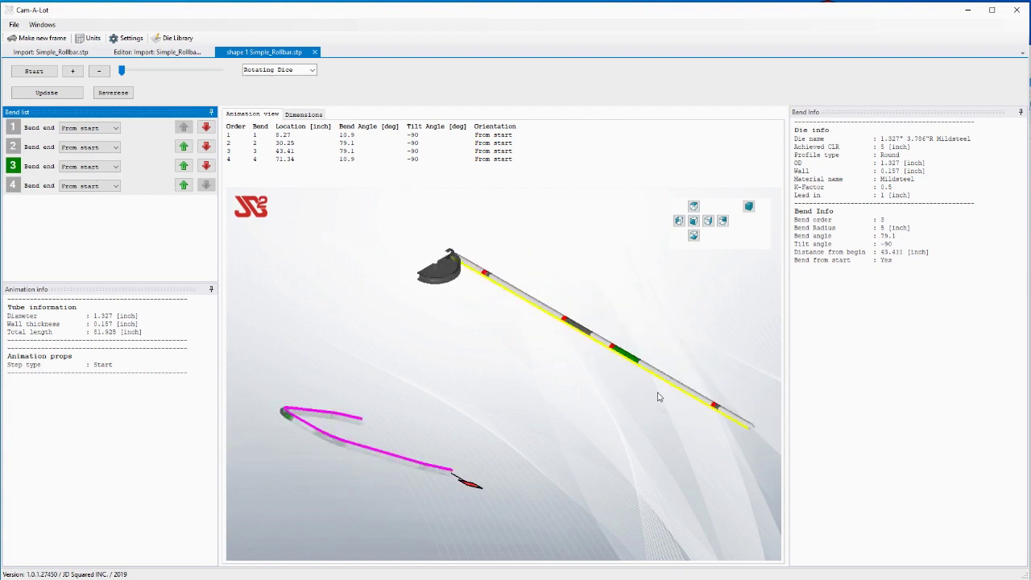
pyautogui.click(15, 186)
pyautogui.click(609, 424)
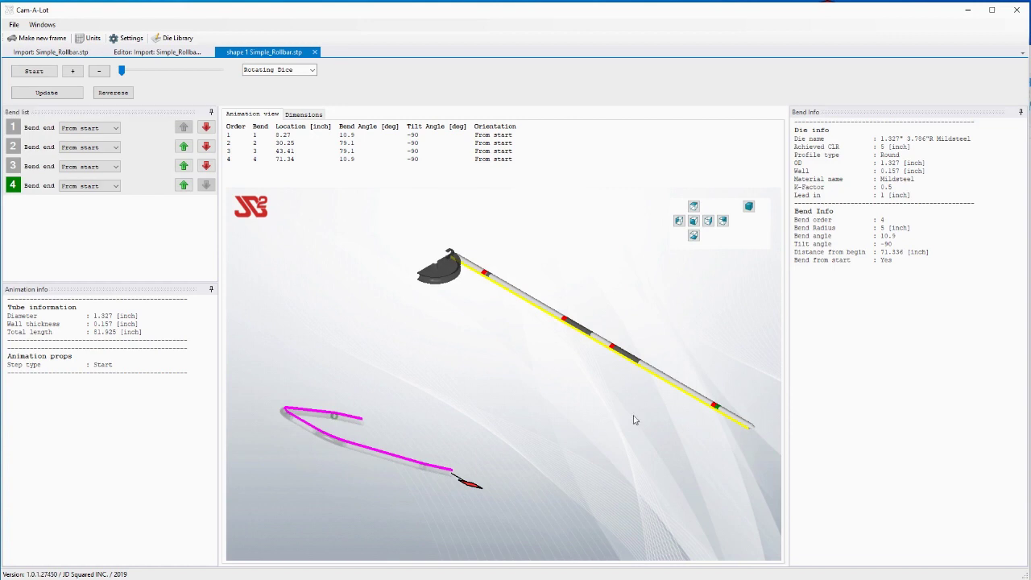
pyautogui.click(620, 354)
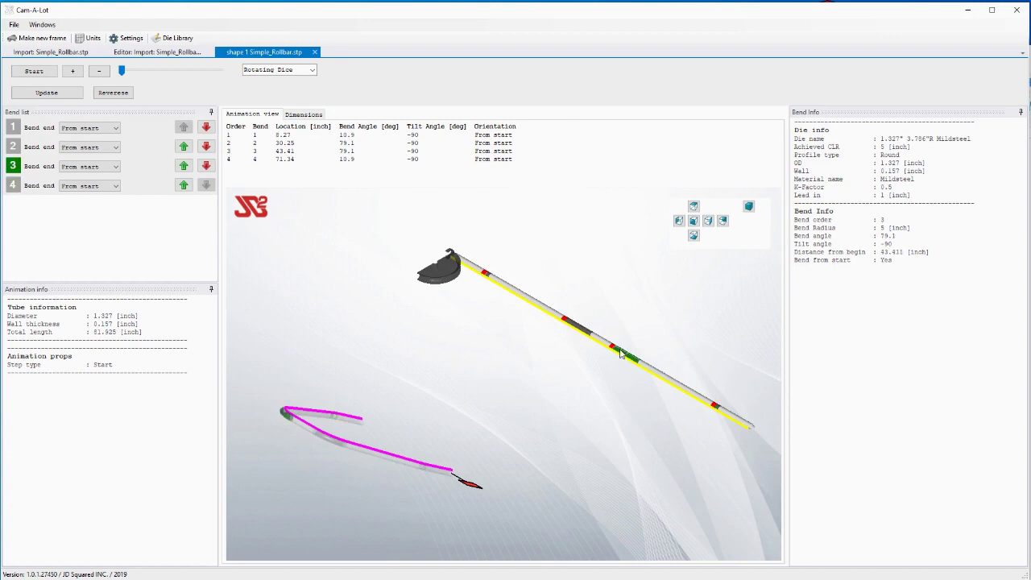
# Move bend 3 to the top of the bend order and set it to bend From end
pyautogui.click(184, 166)
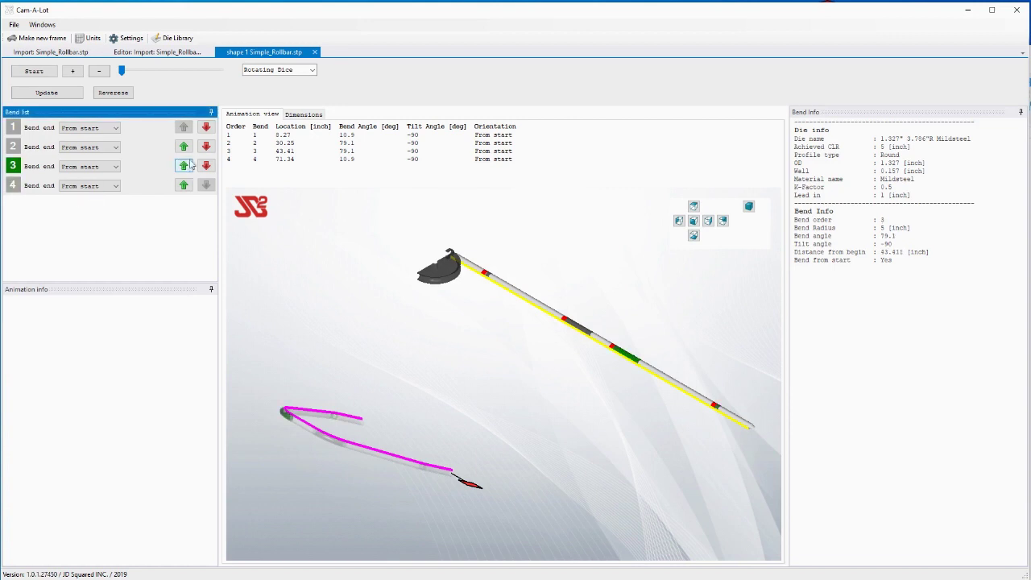
pyautogui.click(184, 166)
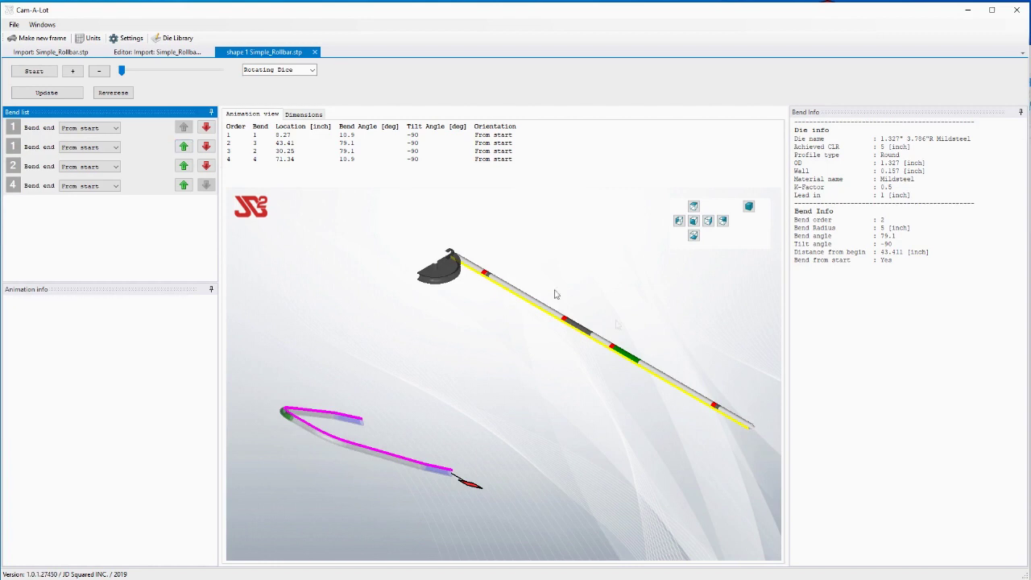
pyautogui.press('space')
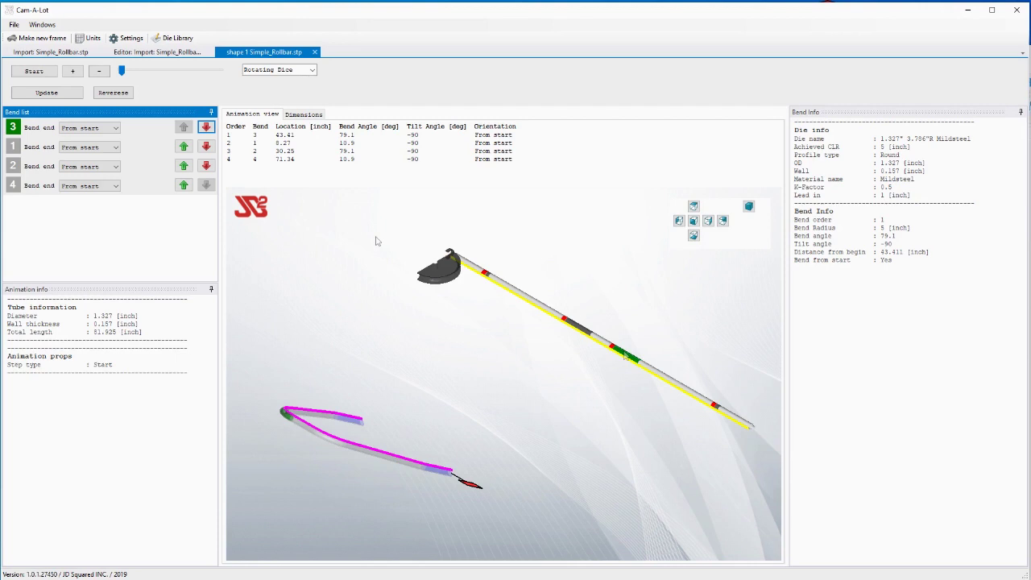
pyautogui.click(103, 129)
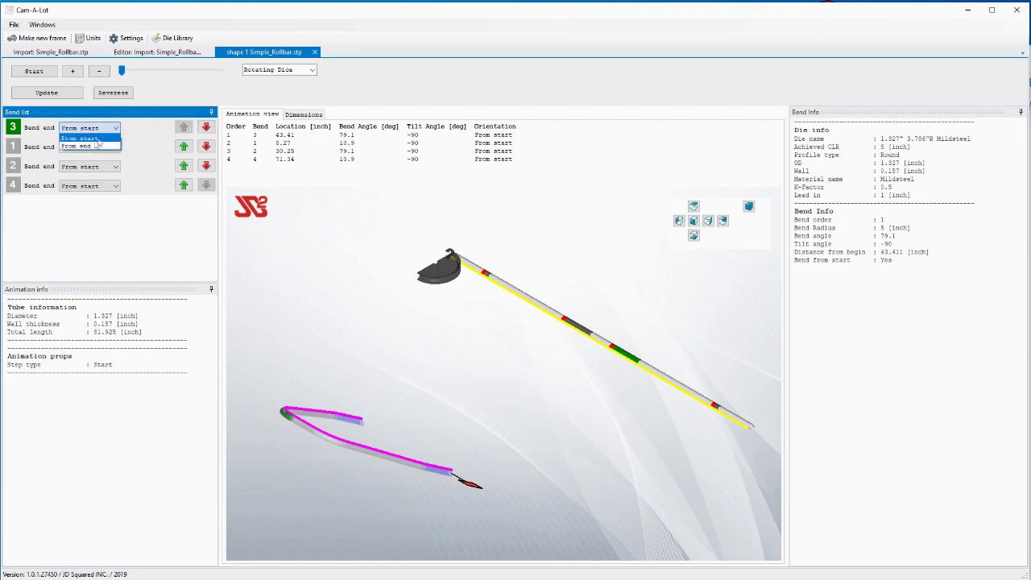
pyautogui.click(92, 148)
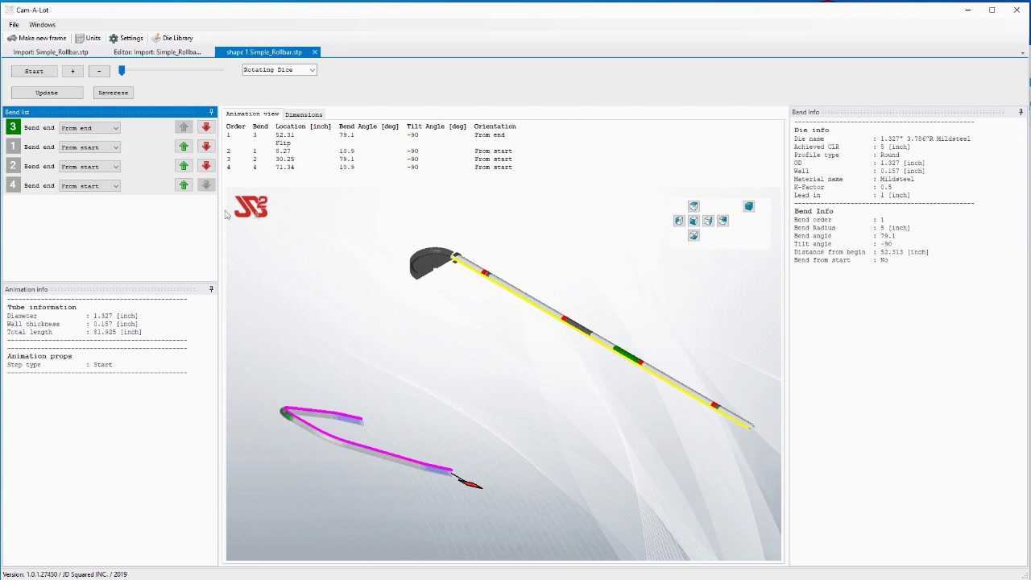
# Move bend 4 to second in the order and set it to bend From end
pyautogui.click(183, 186)
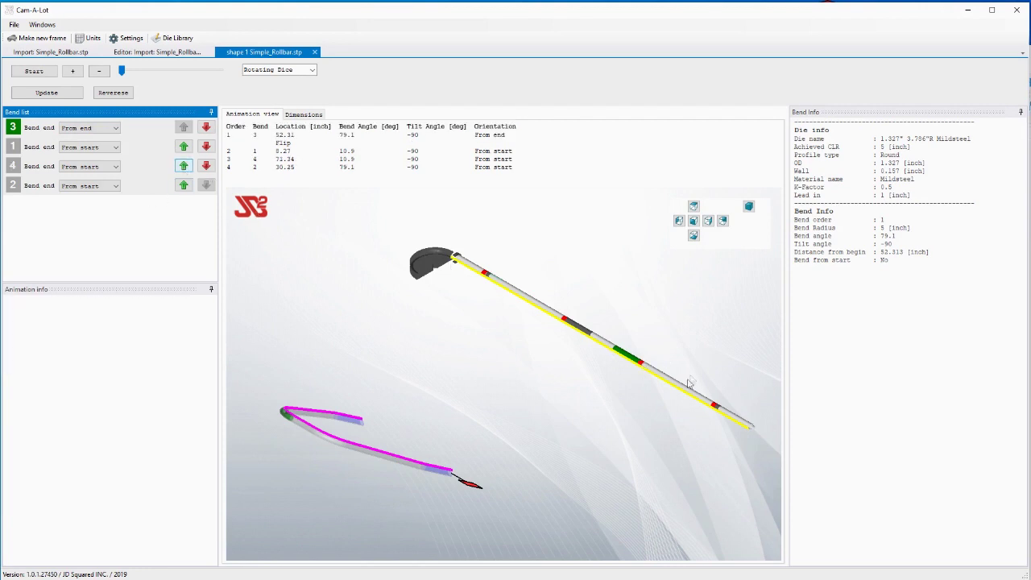
pyautogui.click(184, 166)
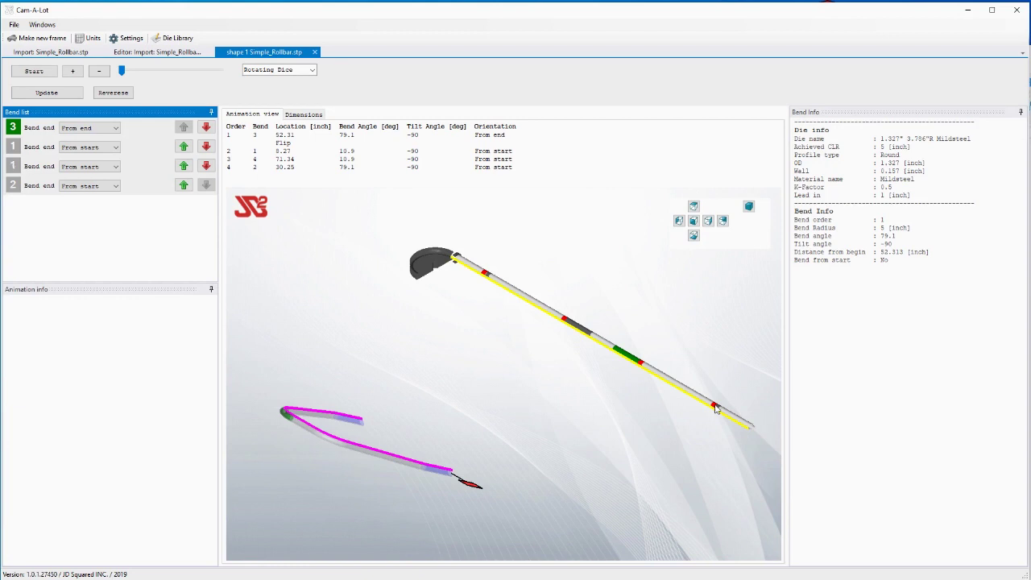
pyautogui.click(115, 148)
pyautogui.click(80, 167)
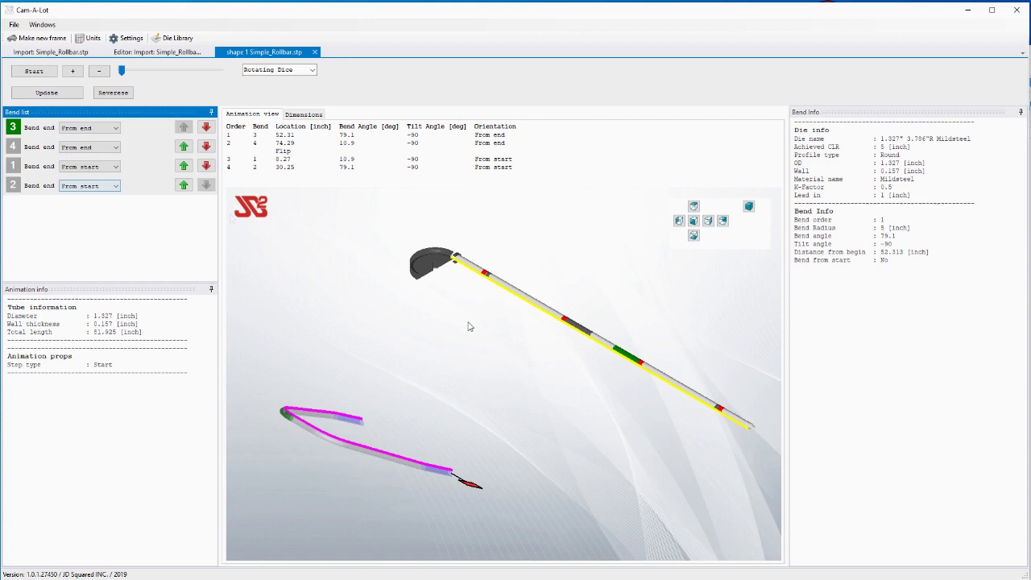
pyautogui.scroll(5, 739, 428)
pyautogui.scroll(-6, 524, 312)
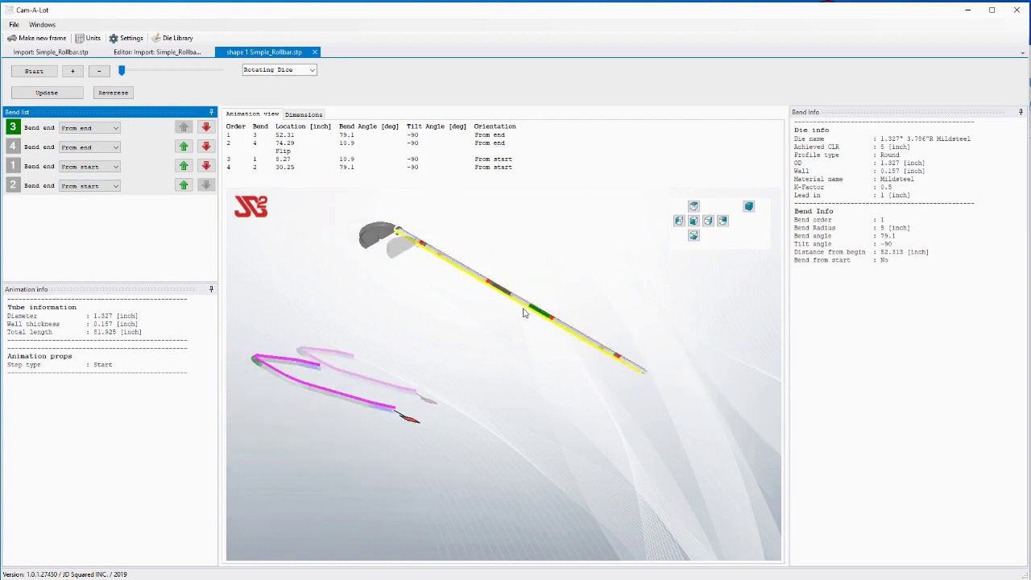
pyautogui.click(313, 116)
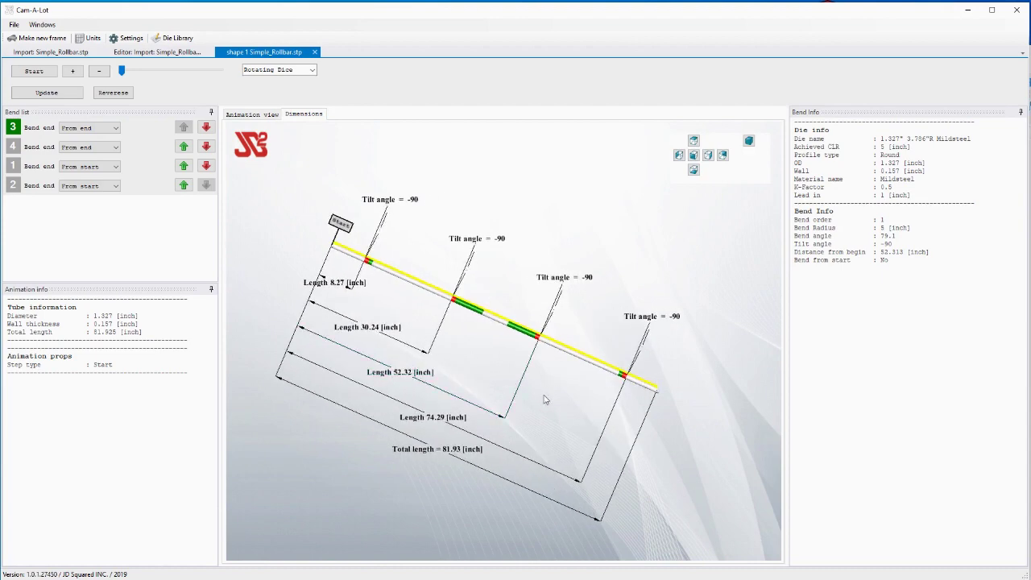
pyautogui.moveTo(571, 394); pyautogui.dragTo(473, 389)
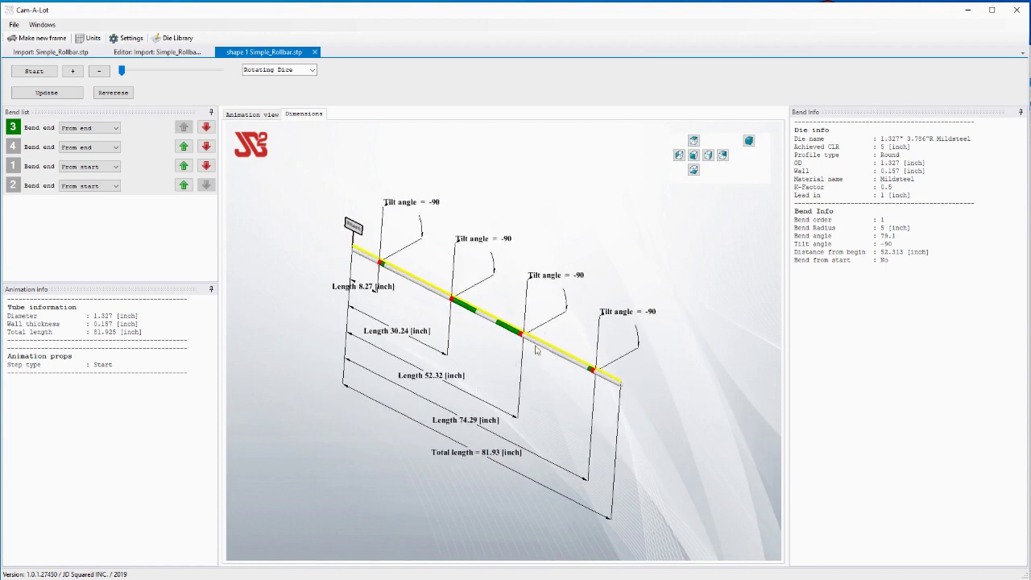
pyautogui.click(250, 115)
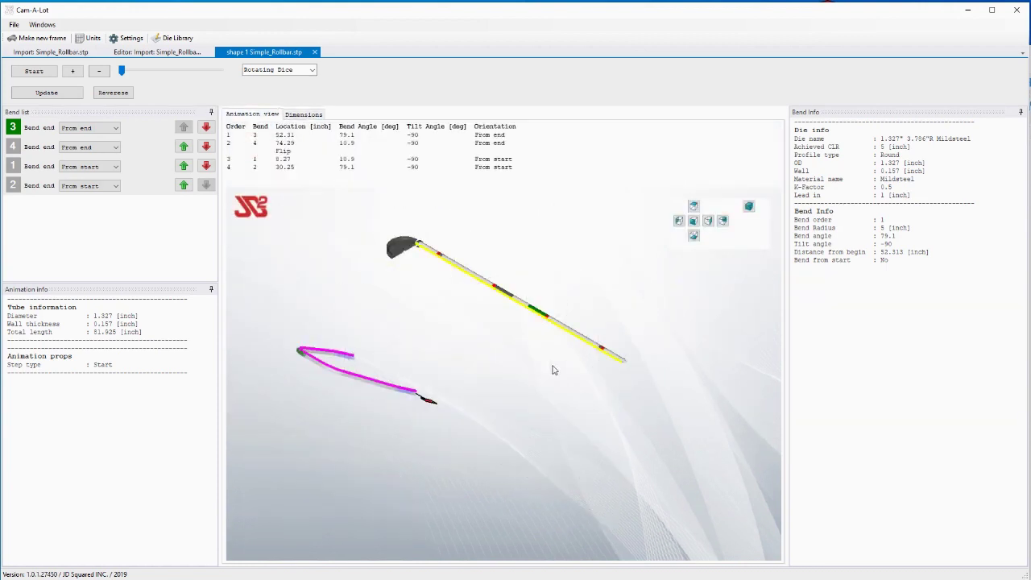
# Start the bending animation and switch the die type to Static Dice
pyautogui.click(37, 71)
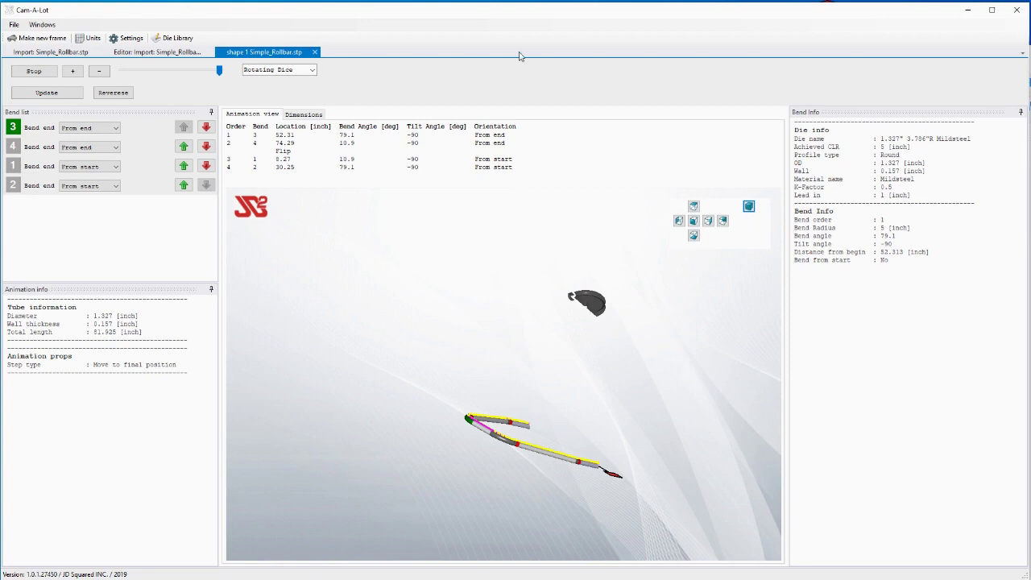
pyautogui.click(314, 73)
pyautogui.click(293, 88)
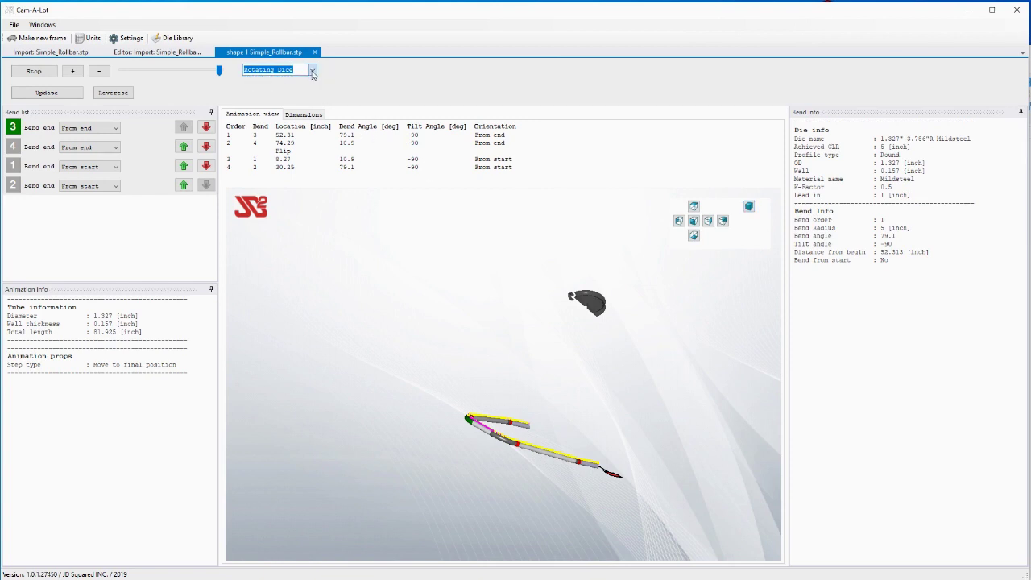
pyautogui.click(312, 73)
pyautogui.click(270, 81)
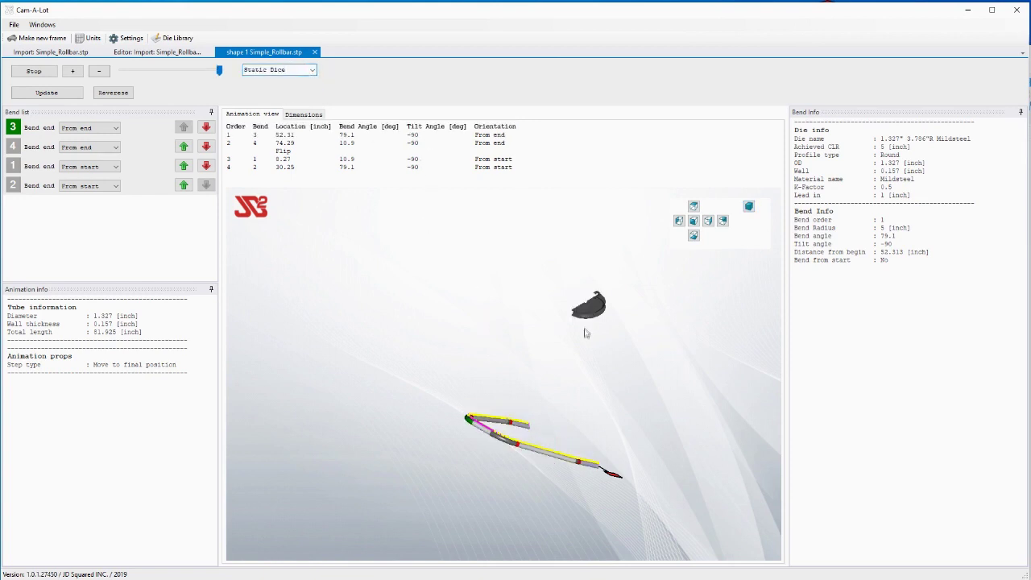
# Stop the animation, step back to bend 3, and replay it from there
pyautogui.click(36, 73)
pyautogui.click(36, 73)
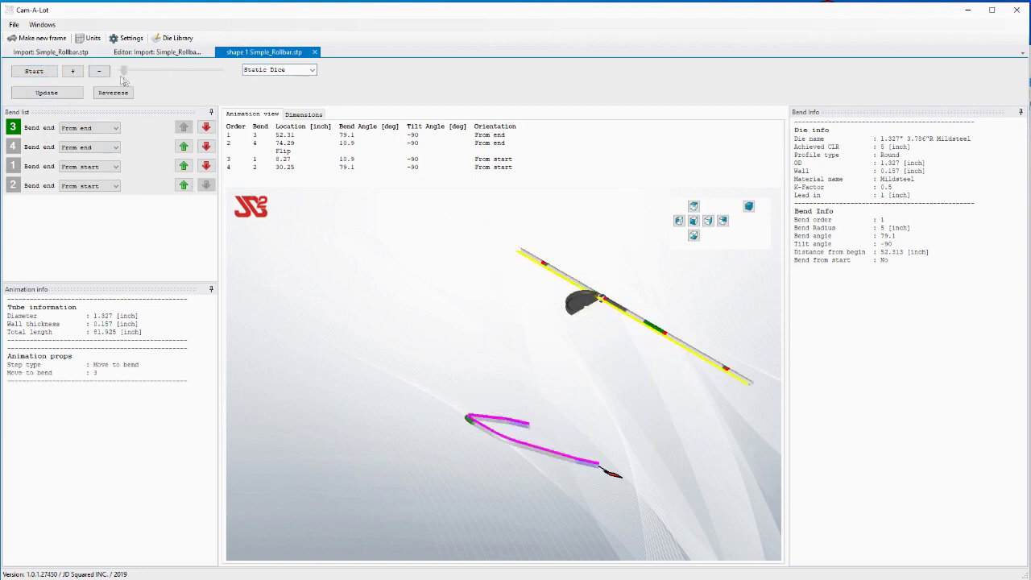
pyautogui.click(36, 73)
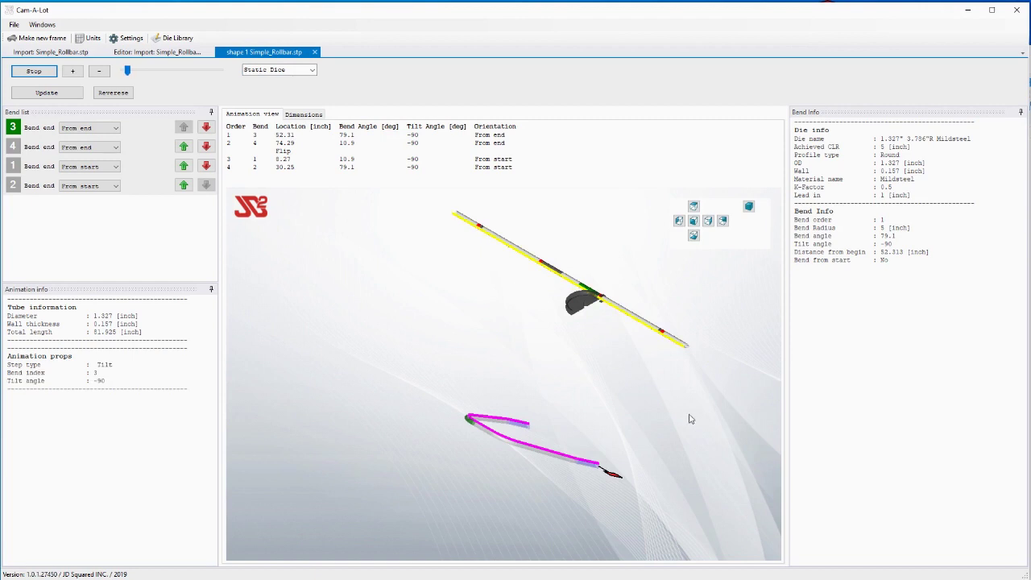